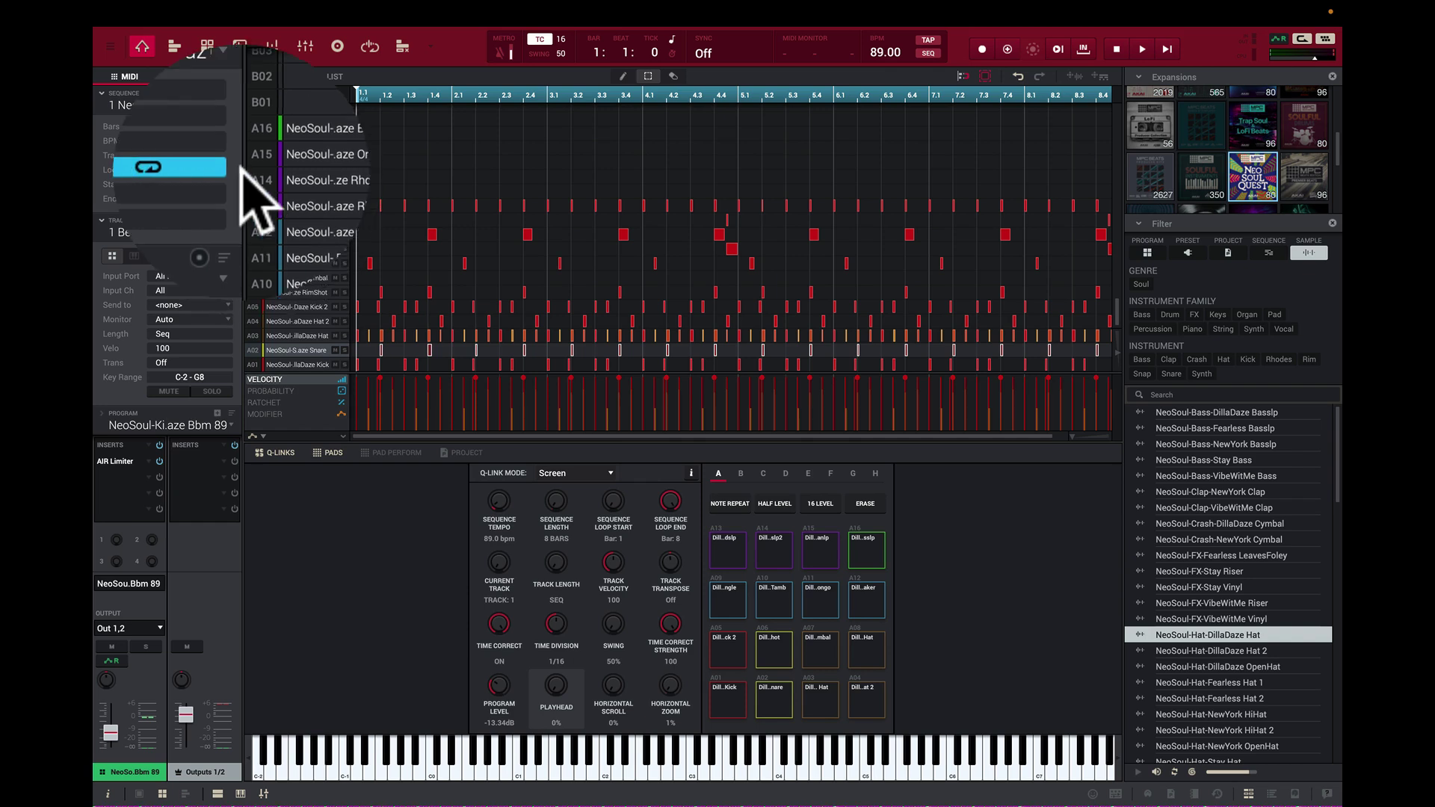
- Start the 89 BPM NeoSoul drum sequence playing, then restart it from the top
key(space)
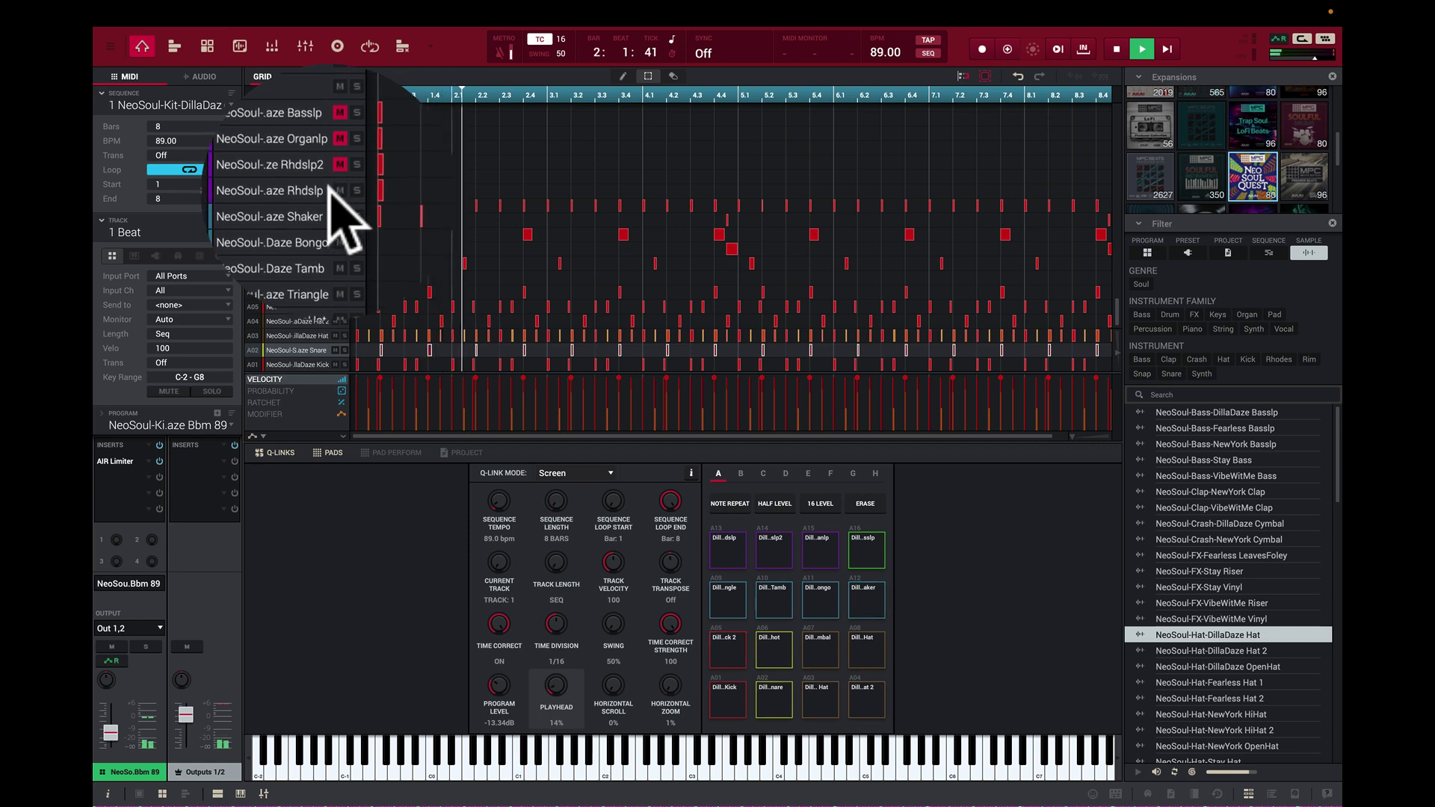
key(space)
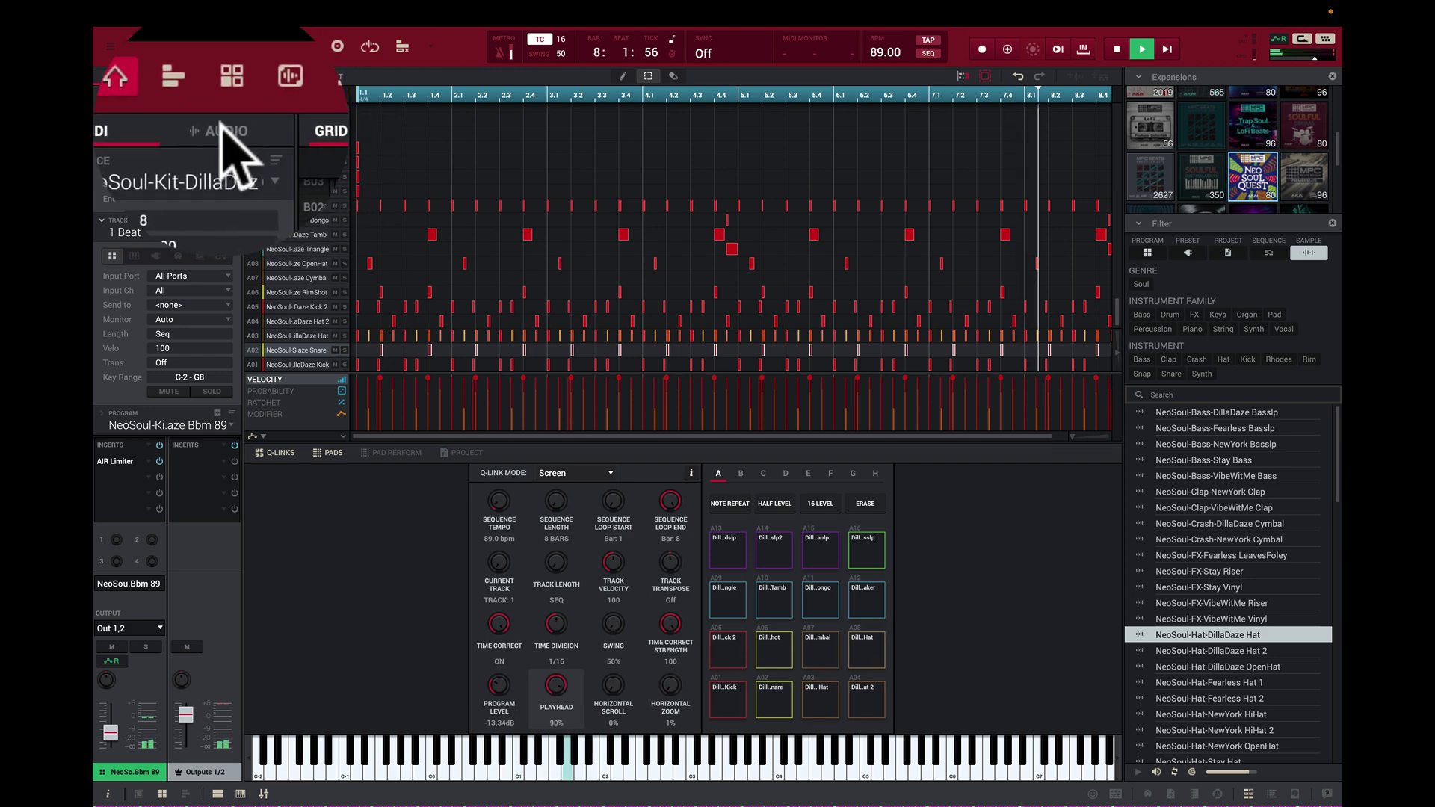
- Switch to the AUDIO track view and stop the beat
click(205, 77)
scroll(224, 144, down, 2)
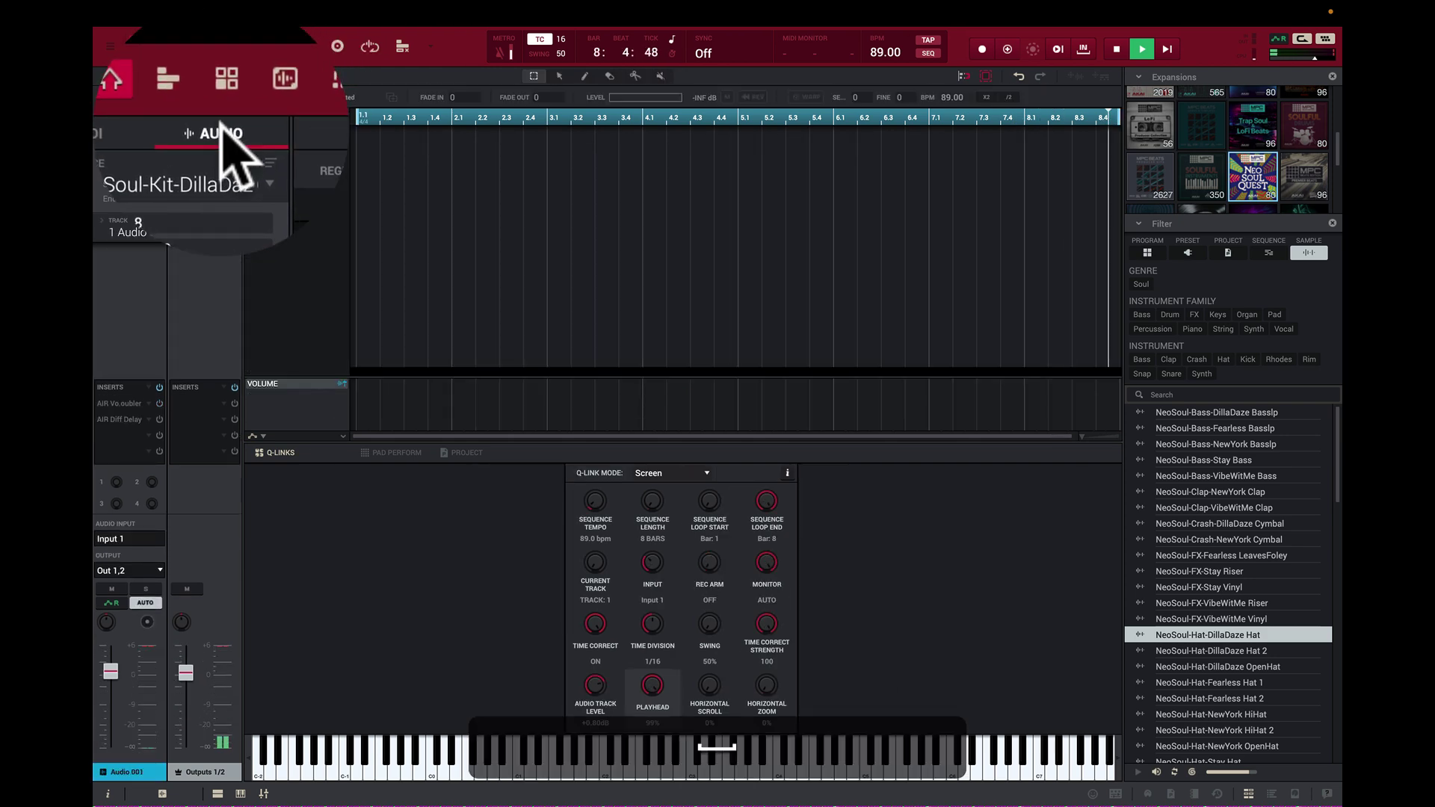
key(space)
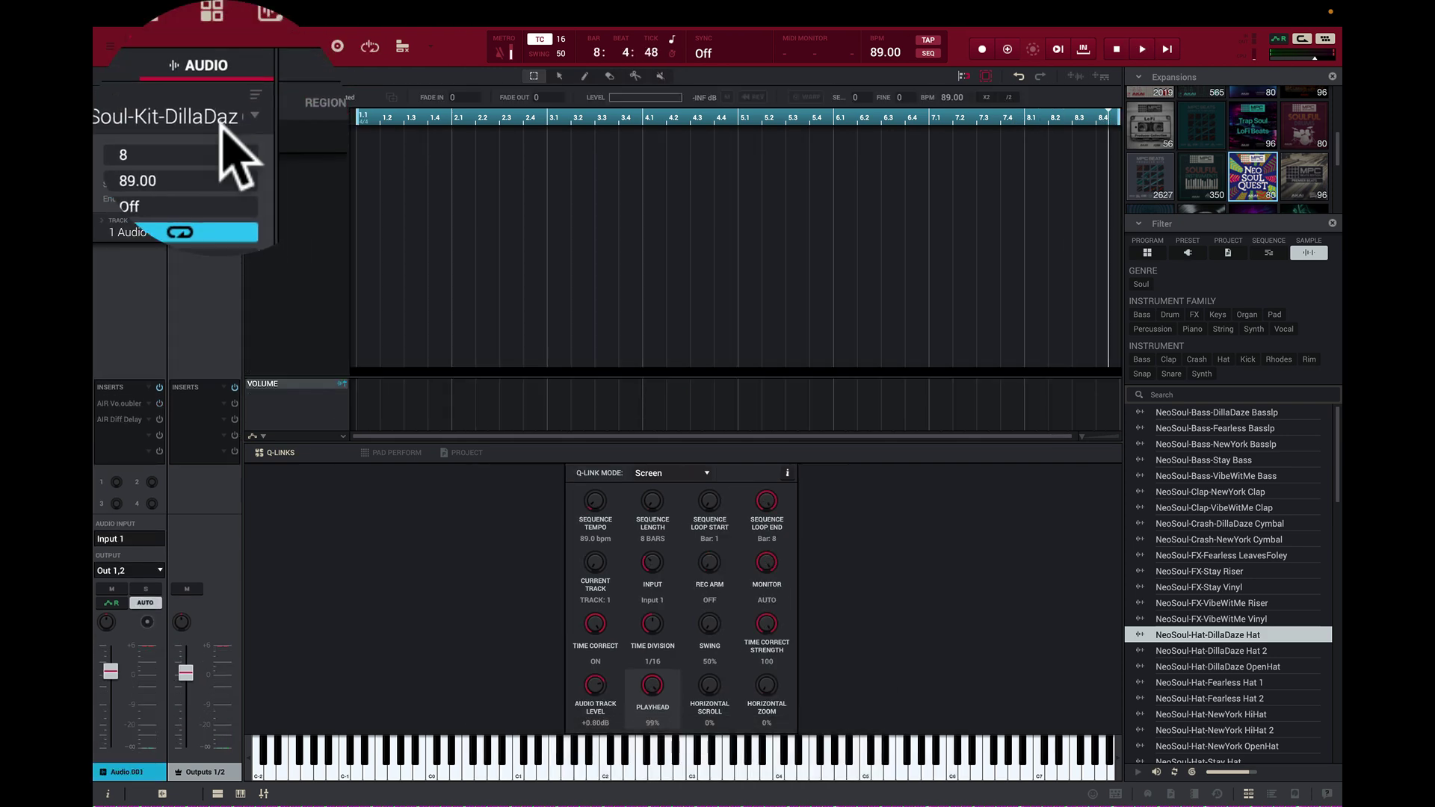
- Set the audio buffer size to 800 samples in Preferences and confirm with OK
click(176, 23)
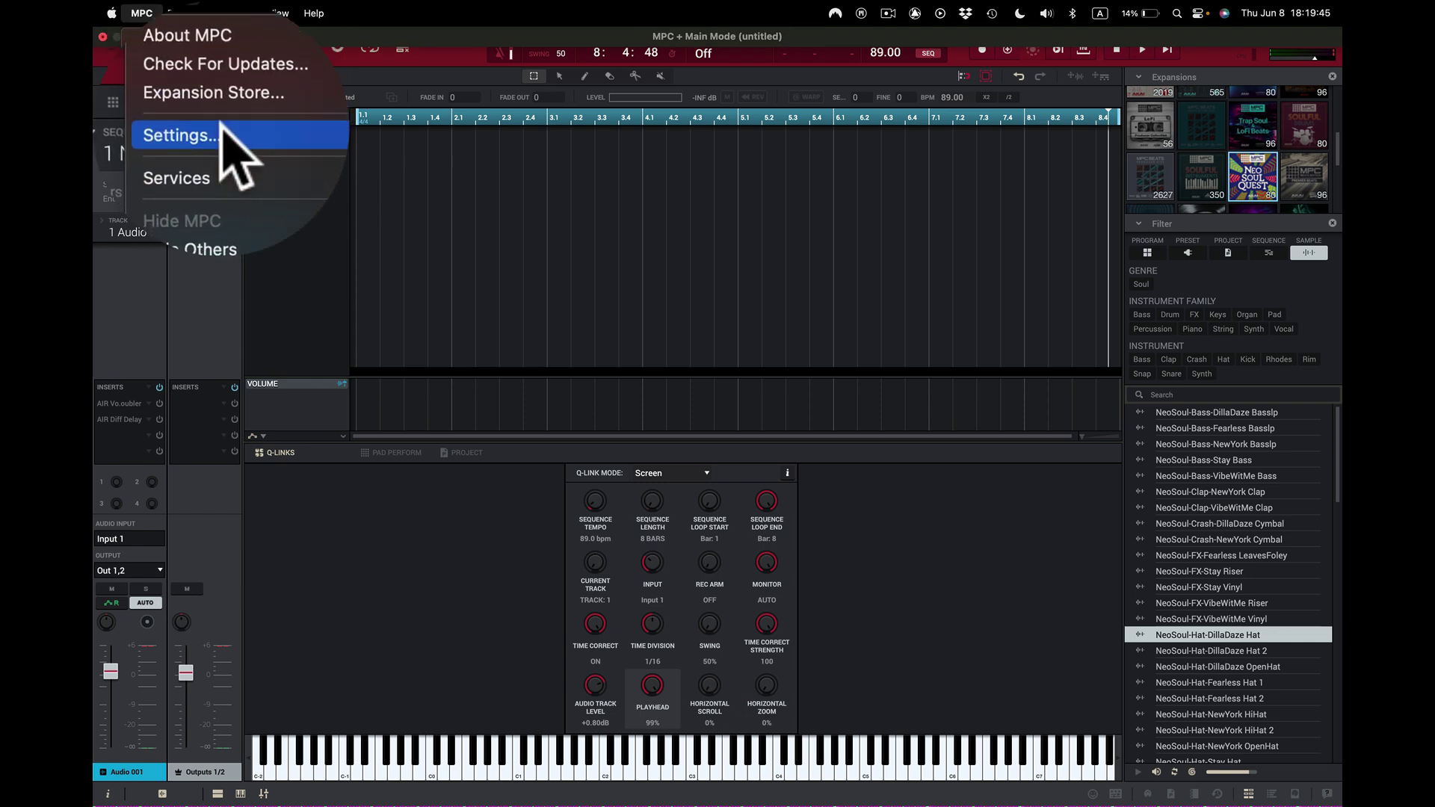
click(220, 133)
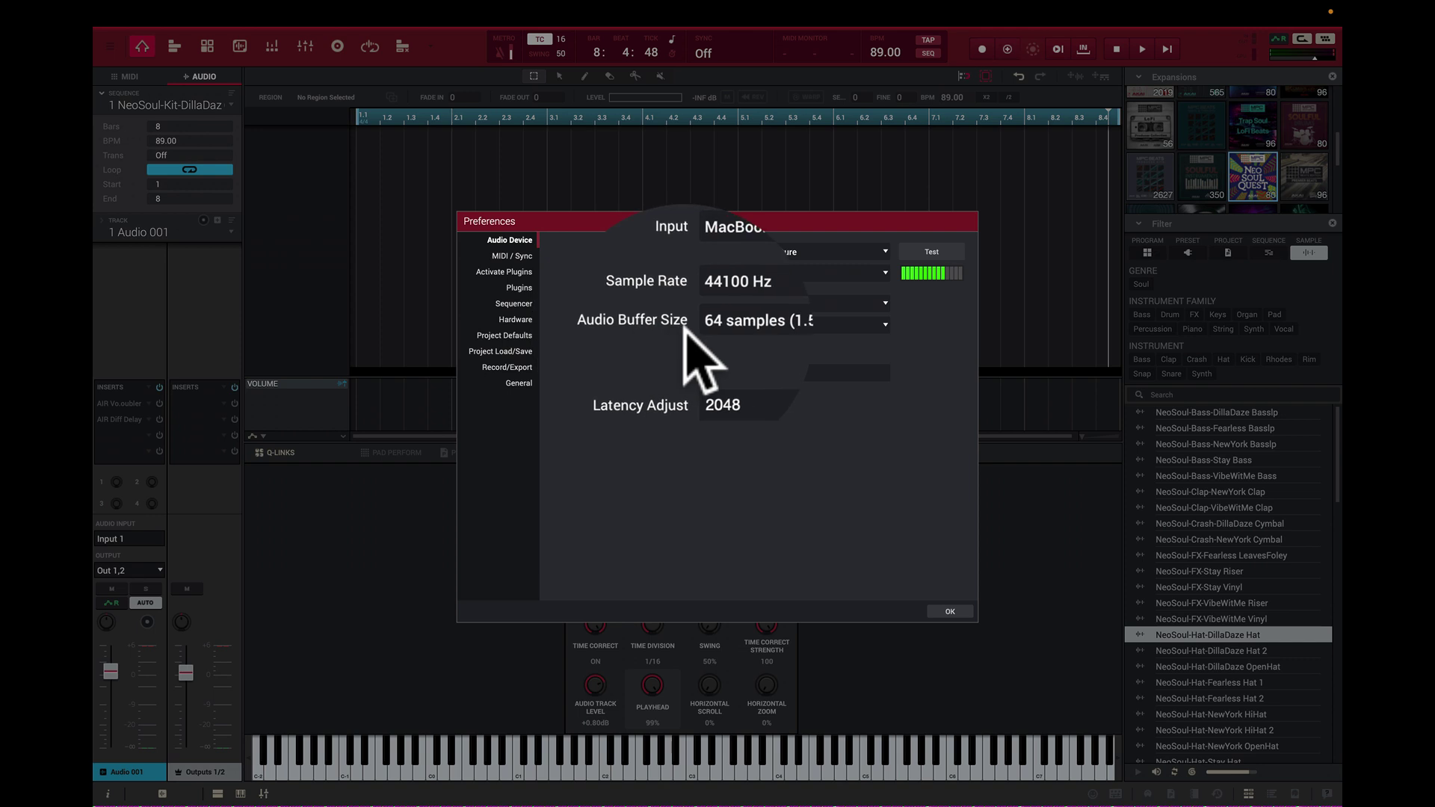
click(887, 329)
click(872, 336)
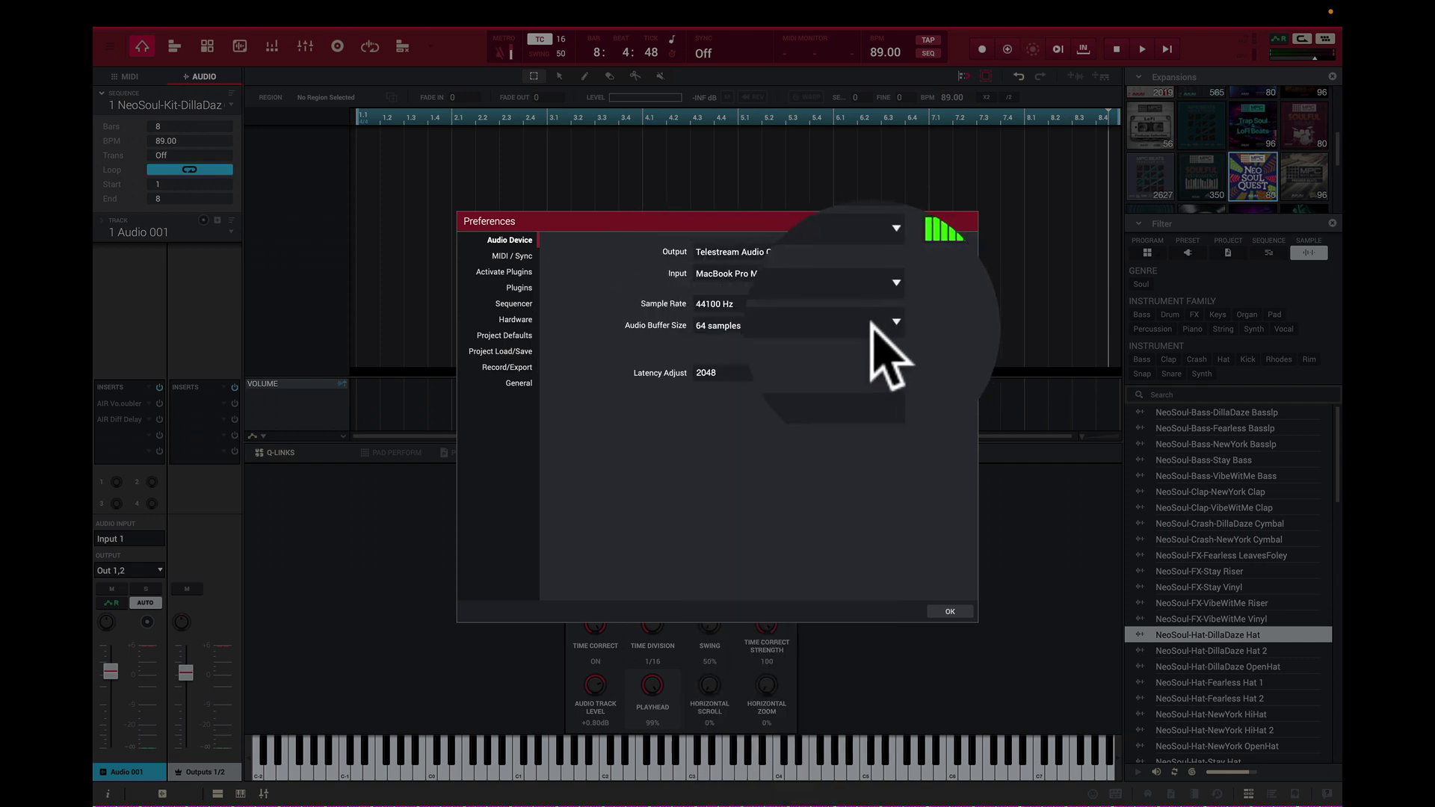
click(882, 329)
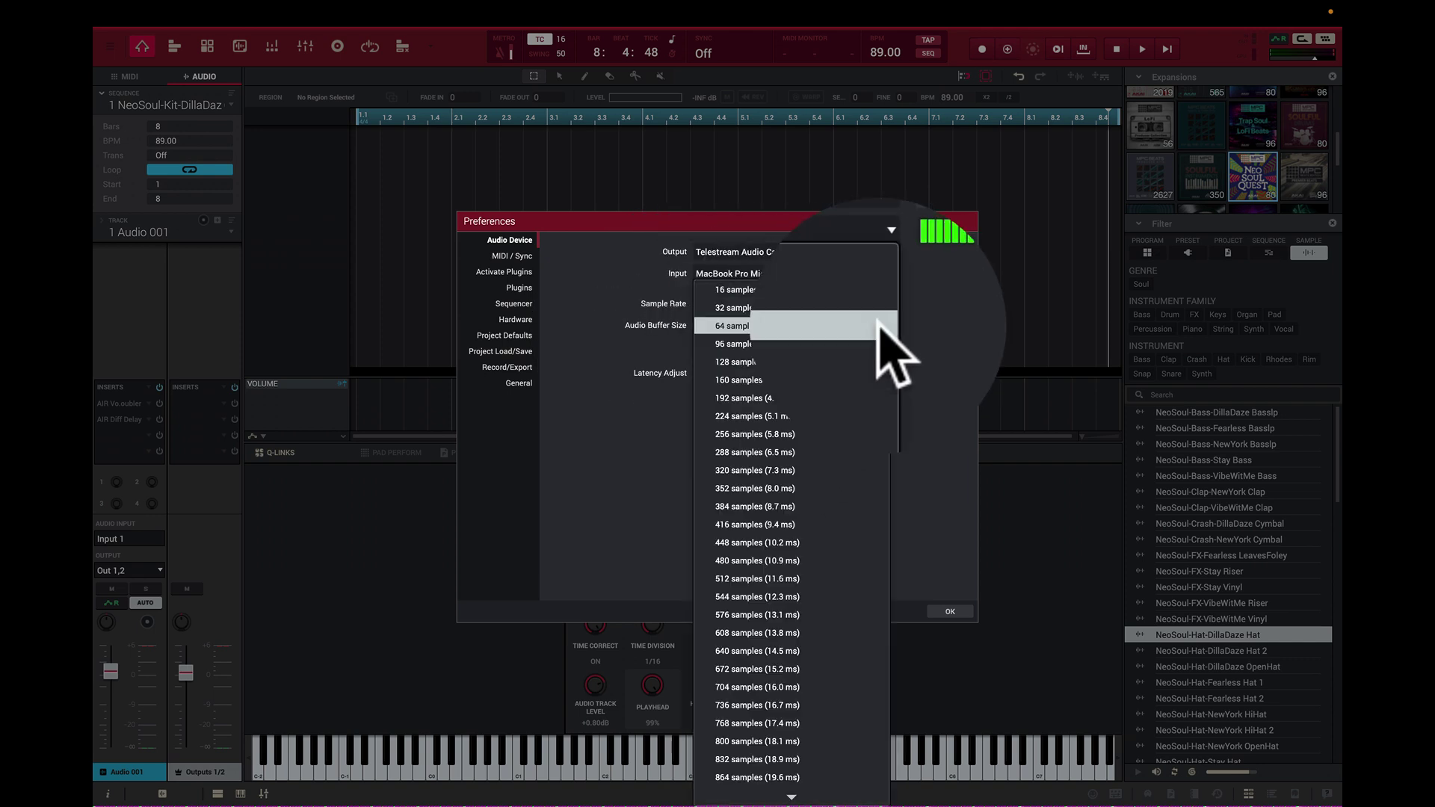
click(785, 689)
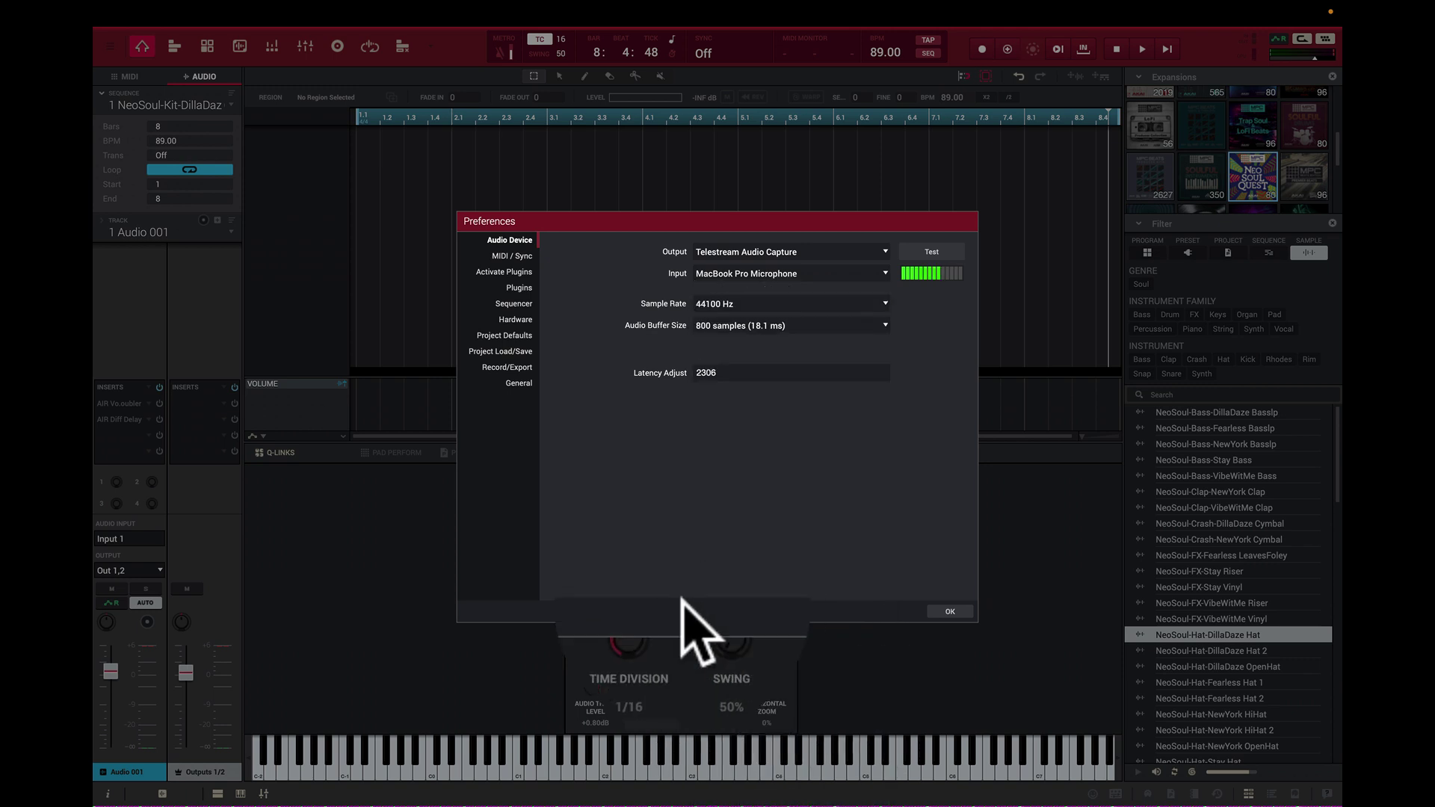
click(957, 609)
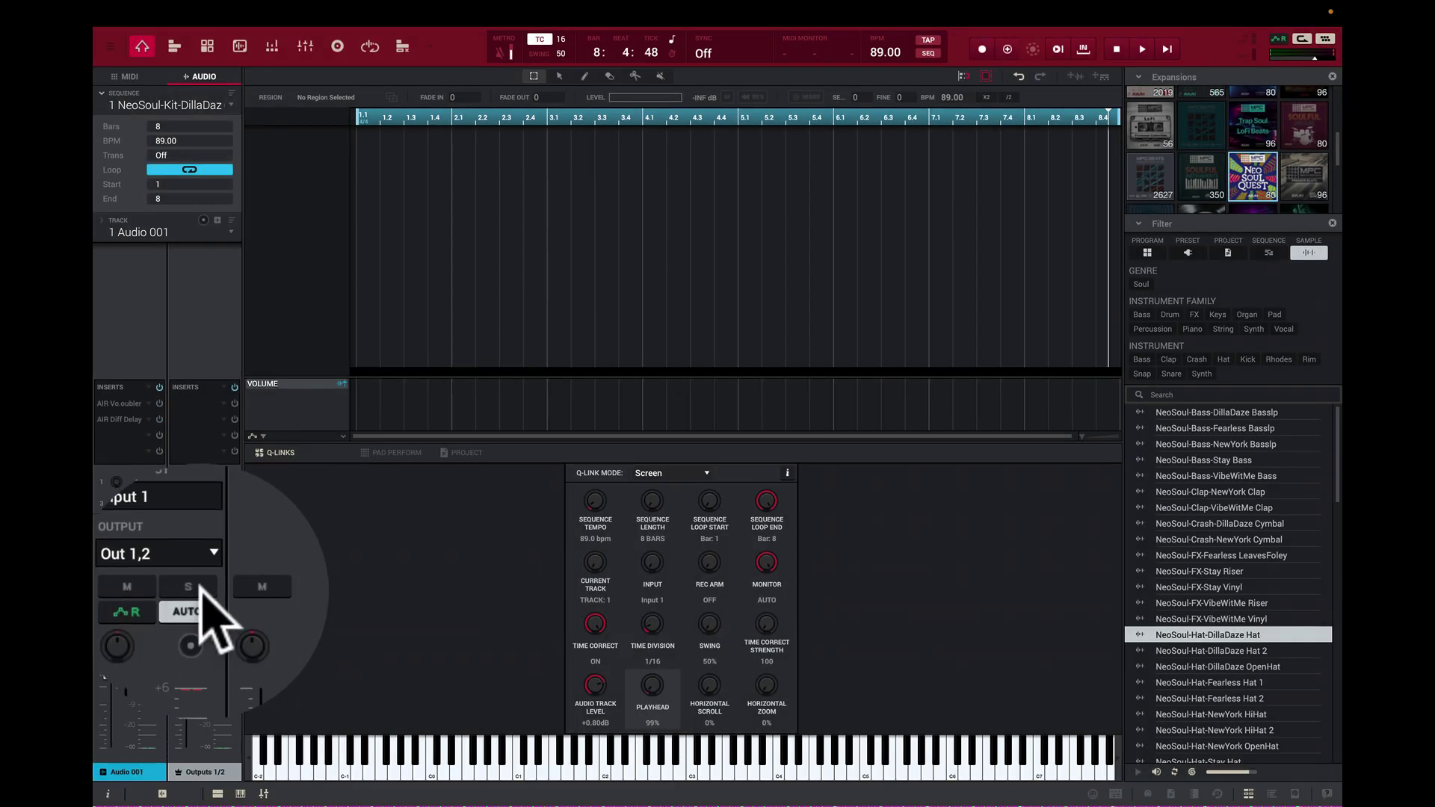
- Solo Audio 001, record-arm it, and set its input monitoring to In
click(189, 587)
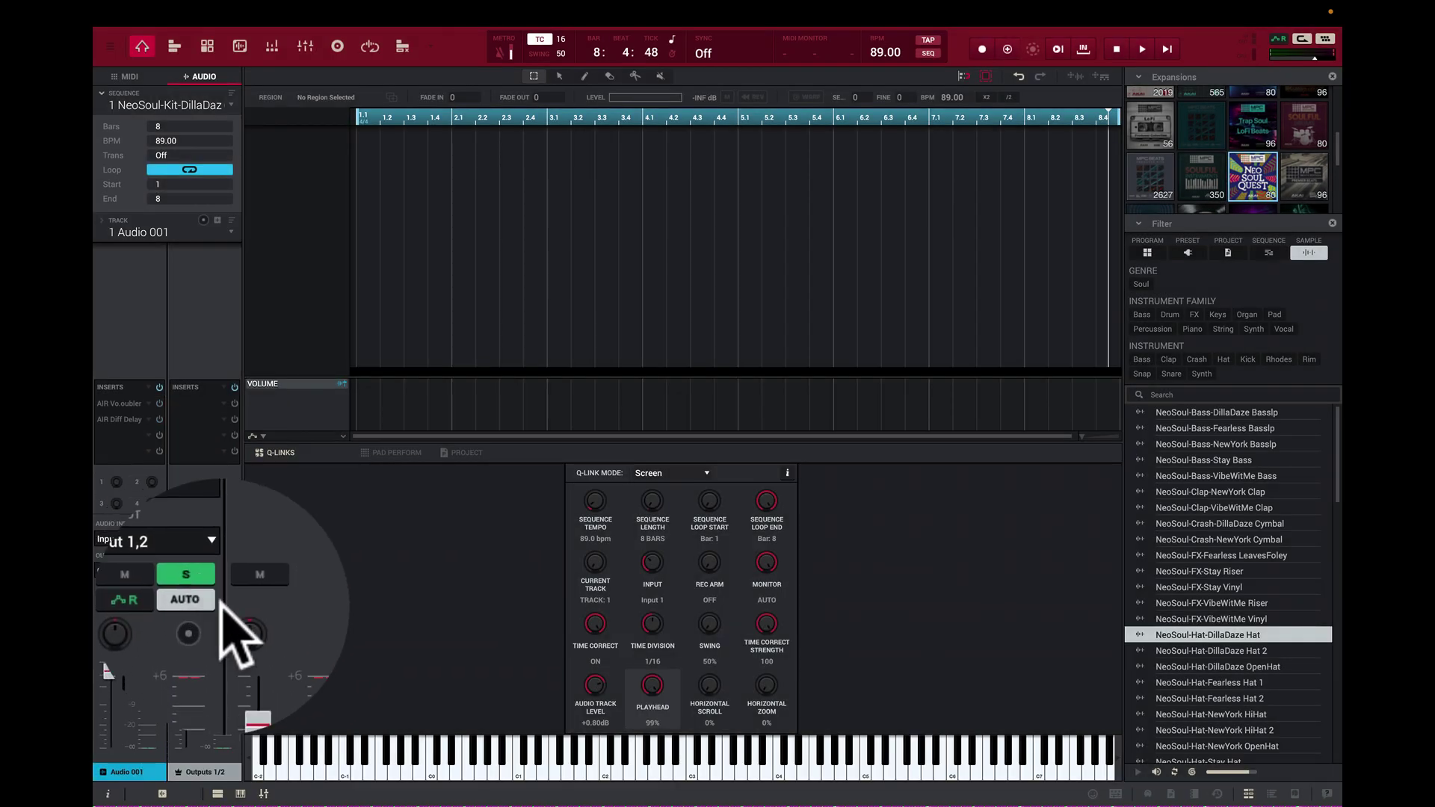
click(186, 604)
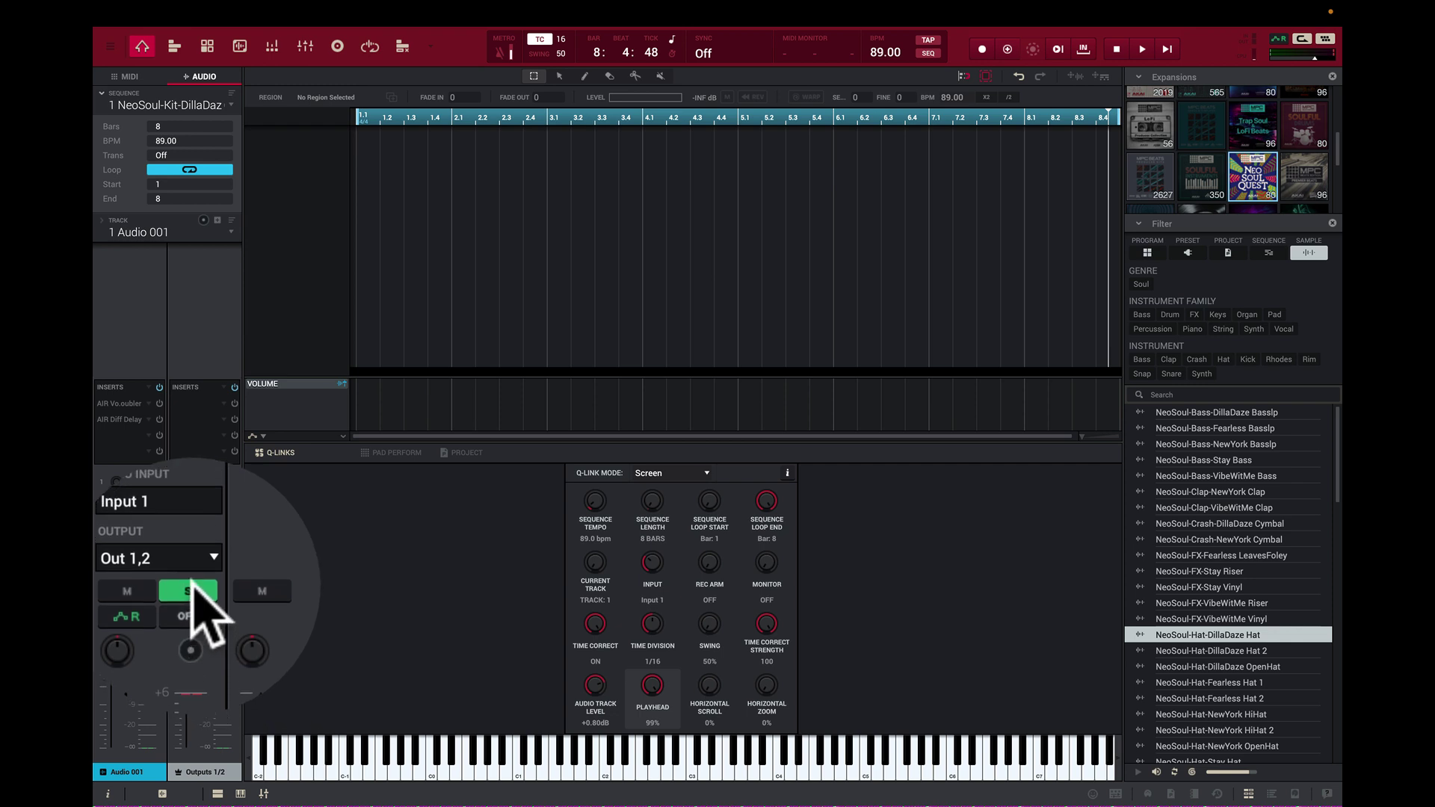
click(191, 628)
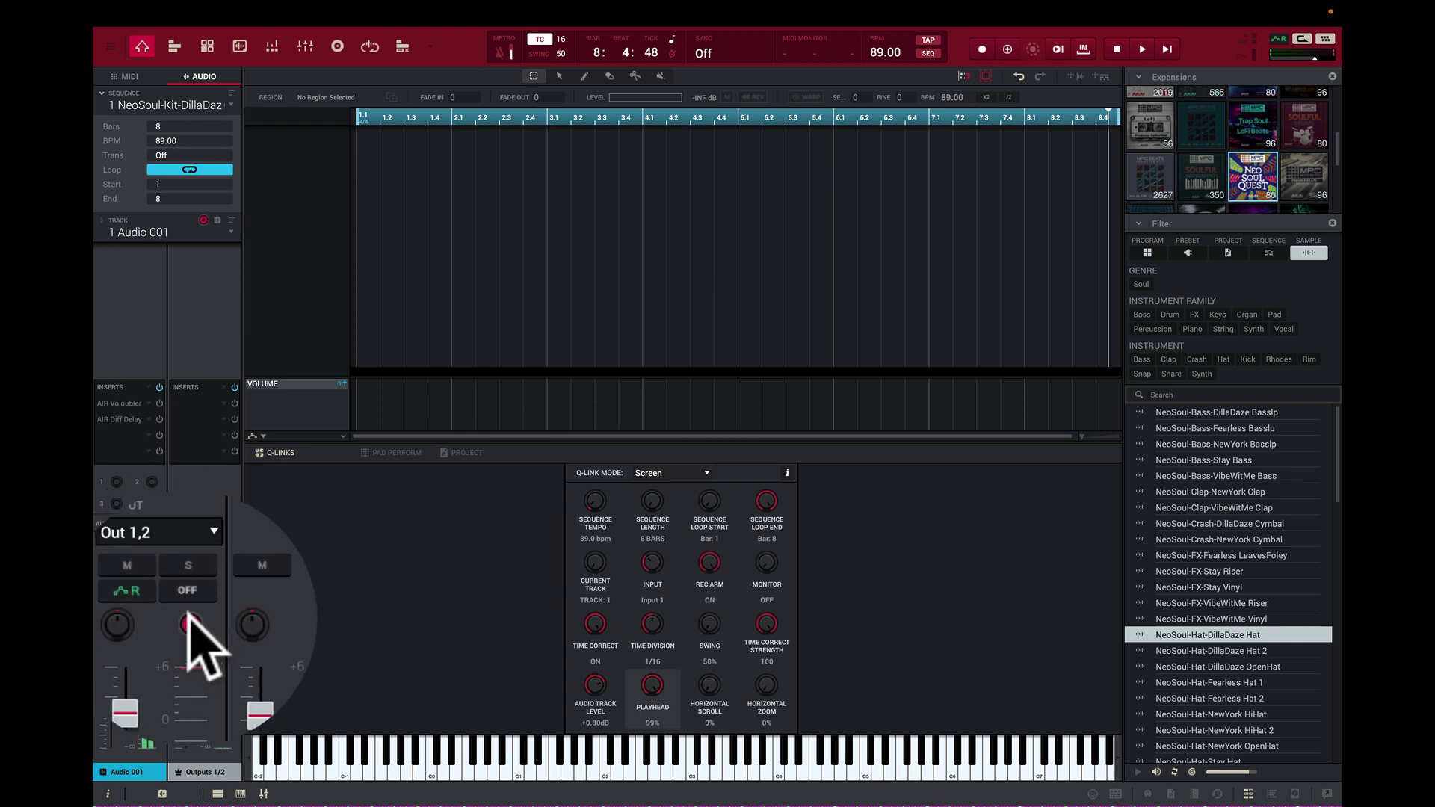
click(187, 604)
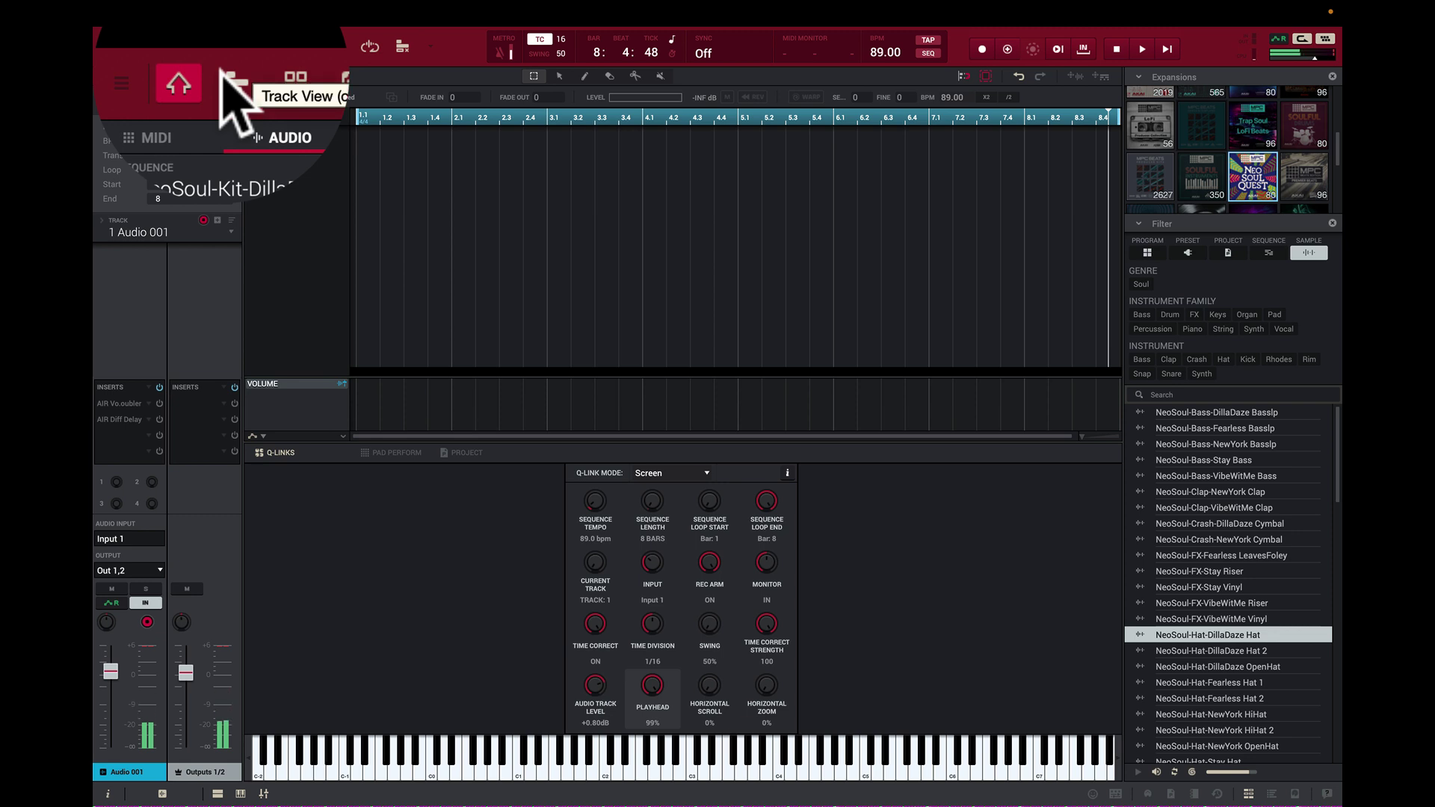
- Reopen Preferences with Cmd+comma and choose a 1504-sample audio buffer
mouse_move(146, 41)
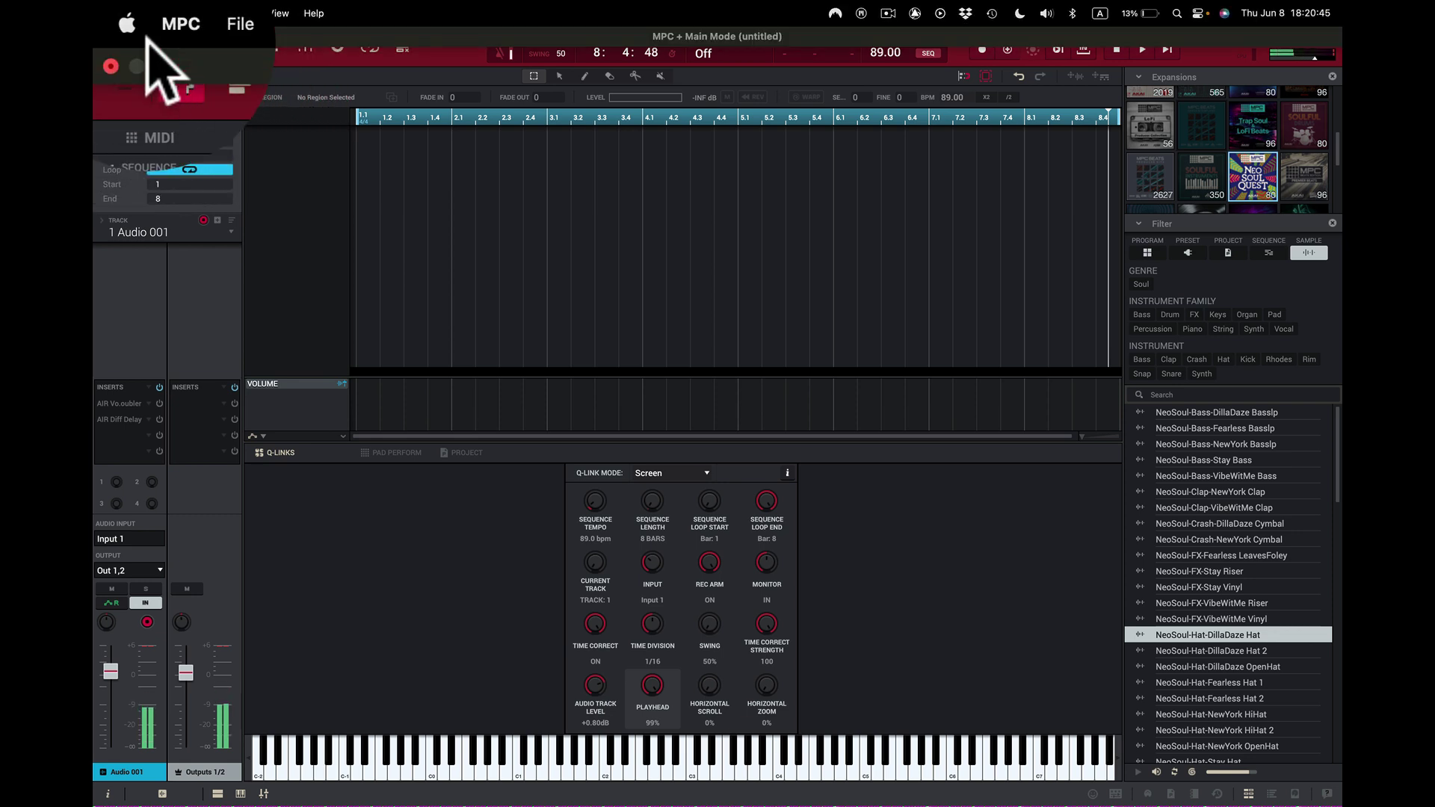
key(super)
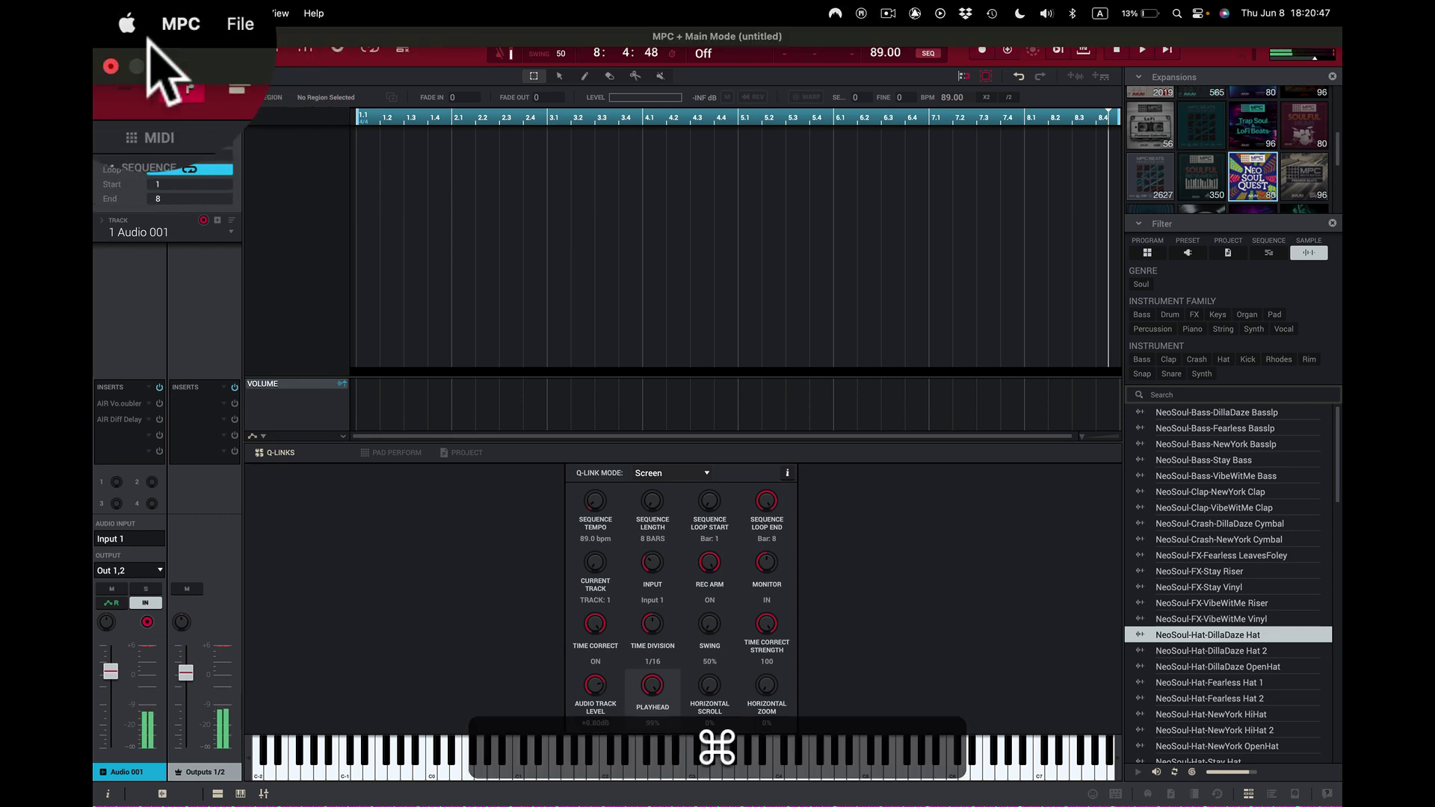
key(super+comma)
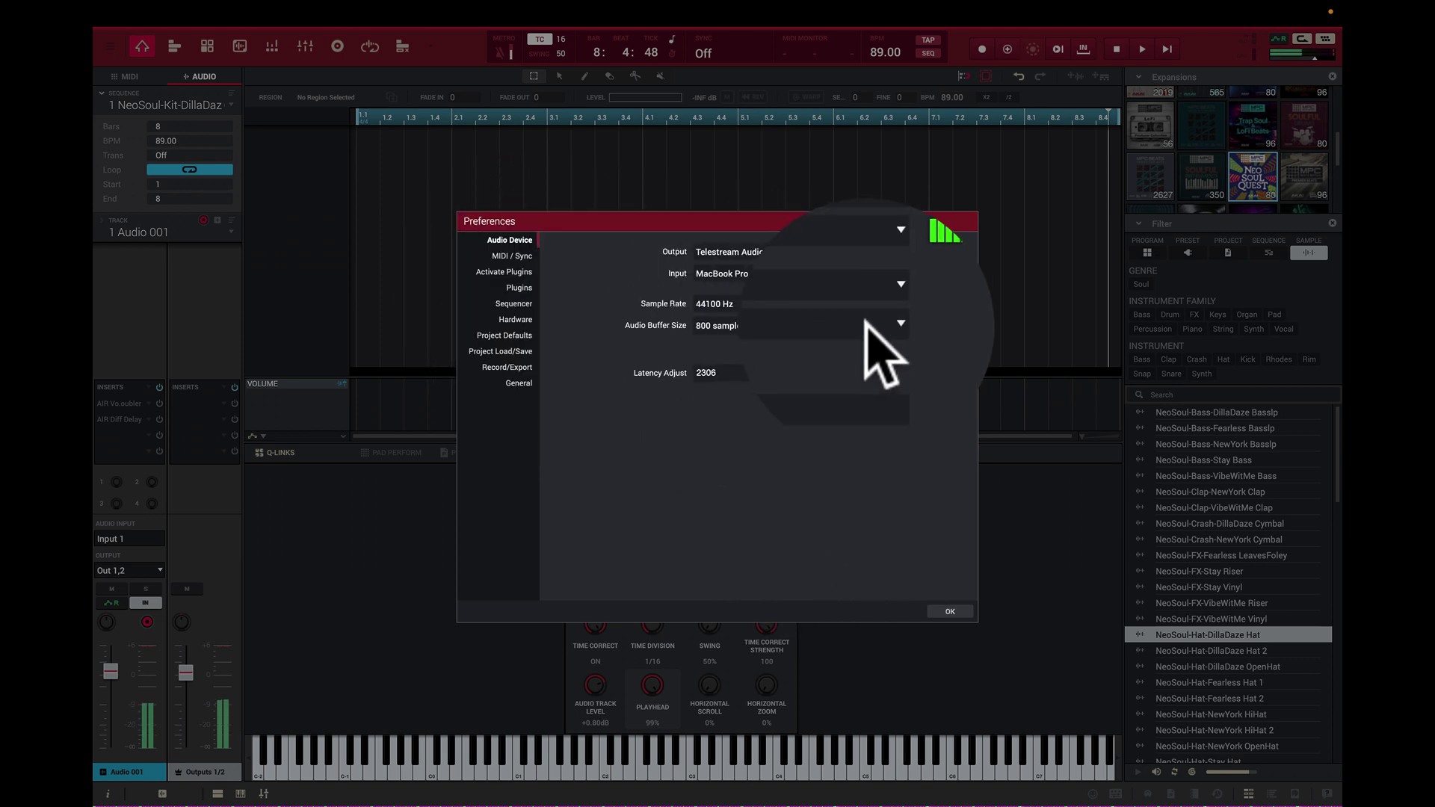
click(887, 320)
click(886, 323)
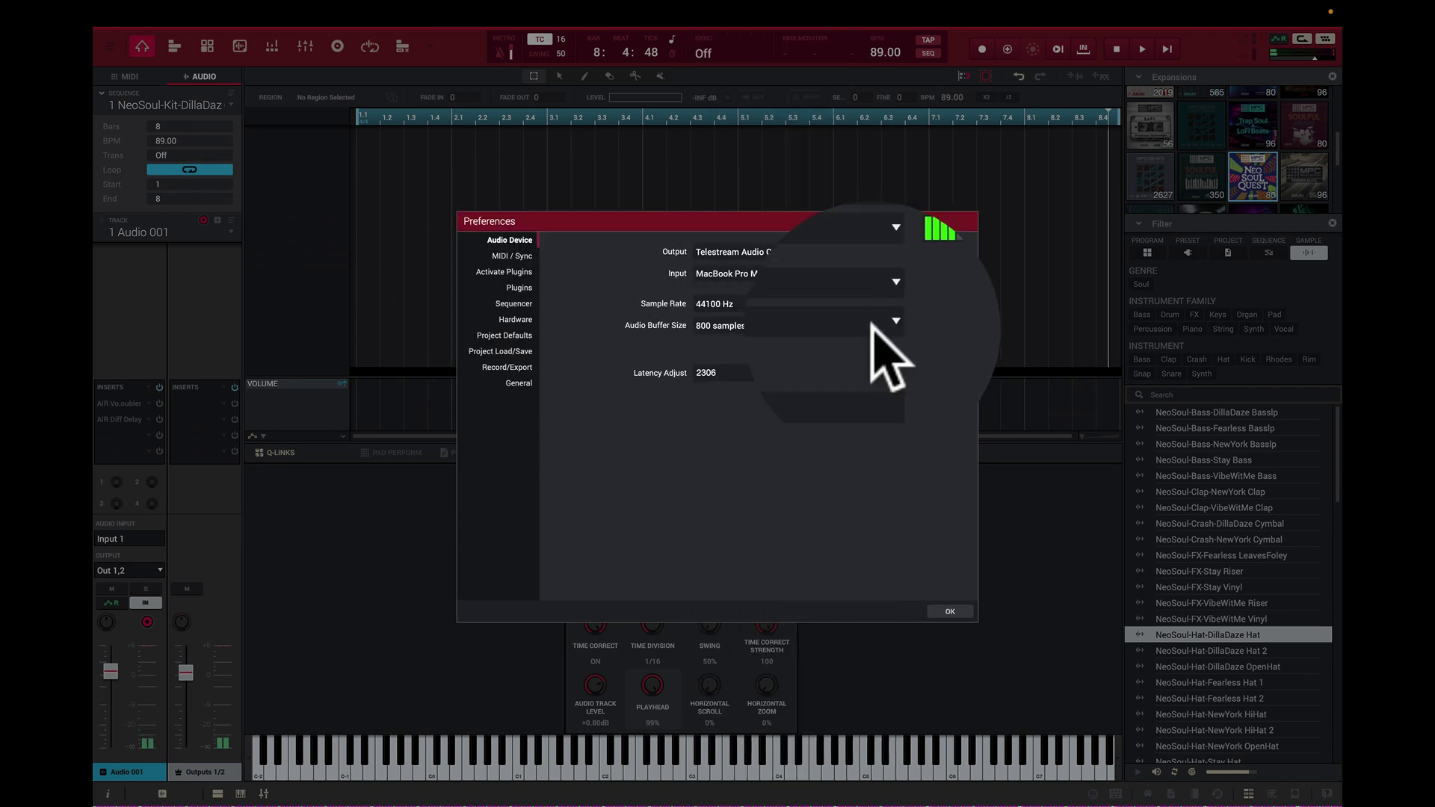
click(886, 320)
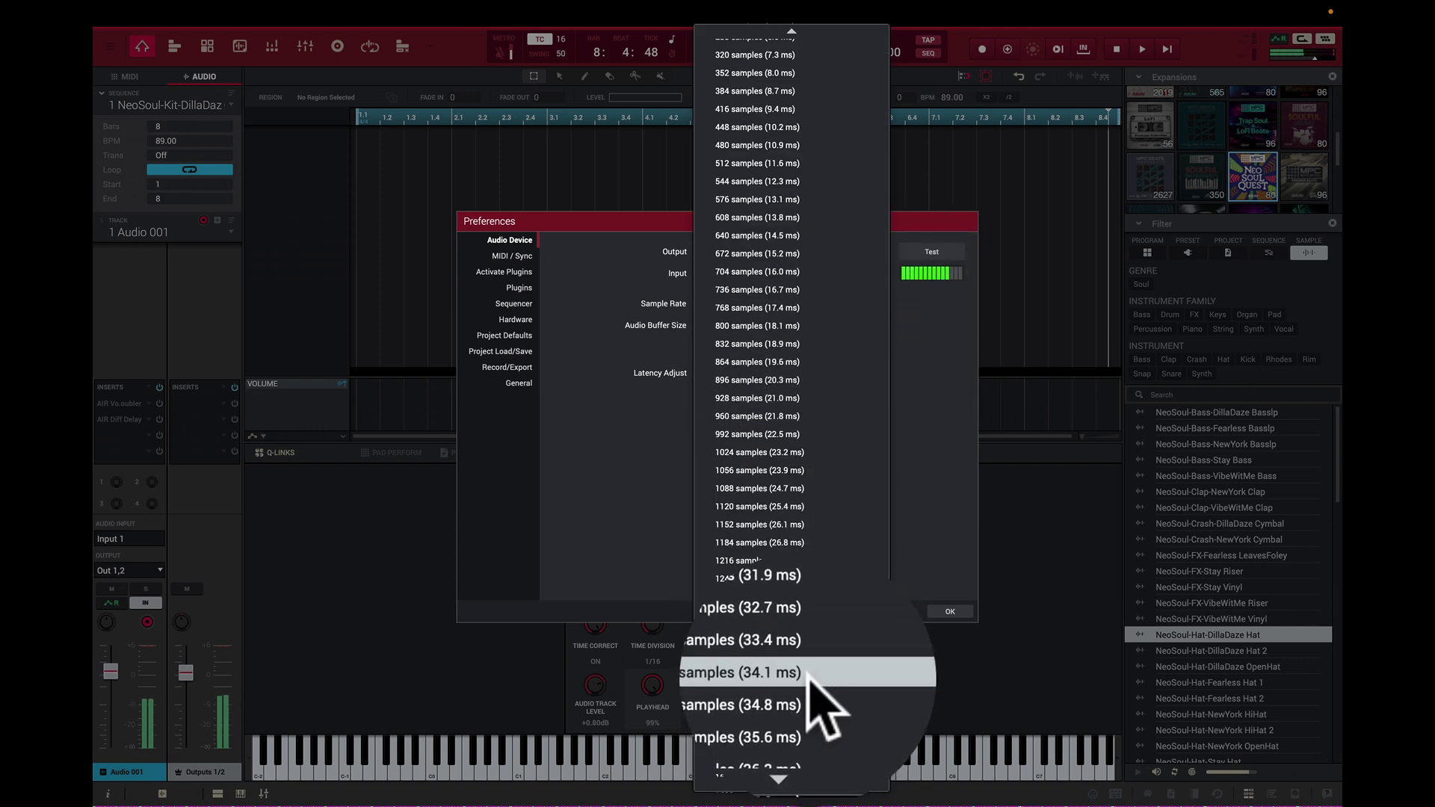
click(809, 670)
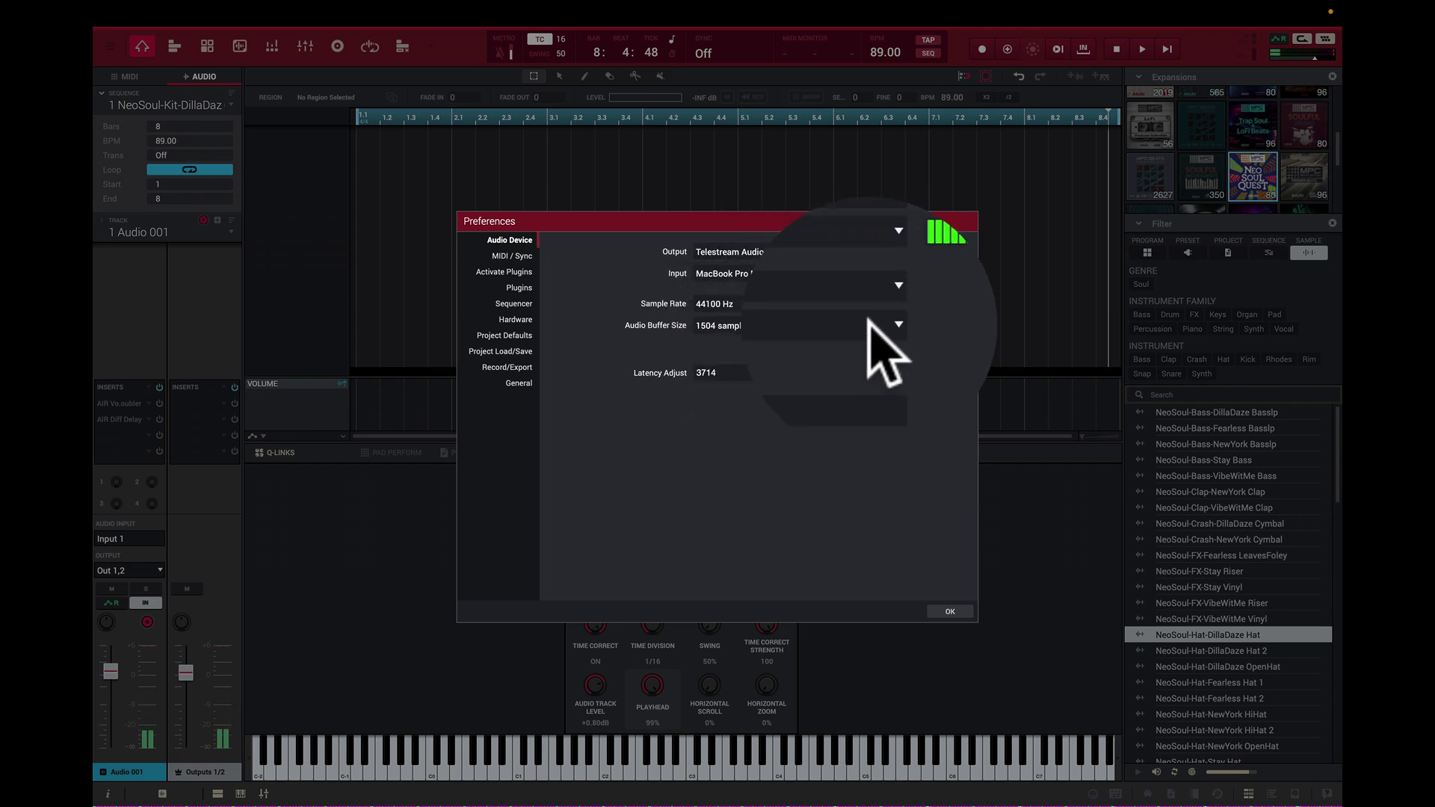
- Settle on a 64-sample (1.5 ms) buffer after briefly trying 32, then close Preferences
click(887, 327)
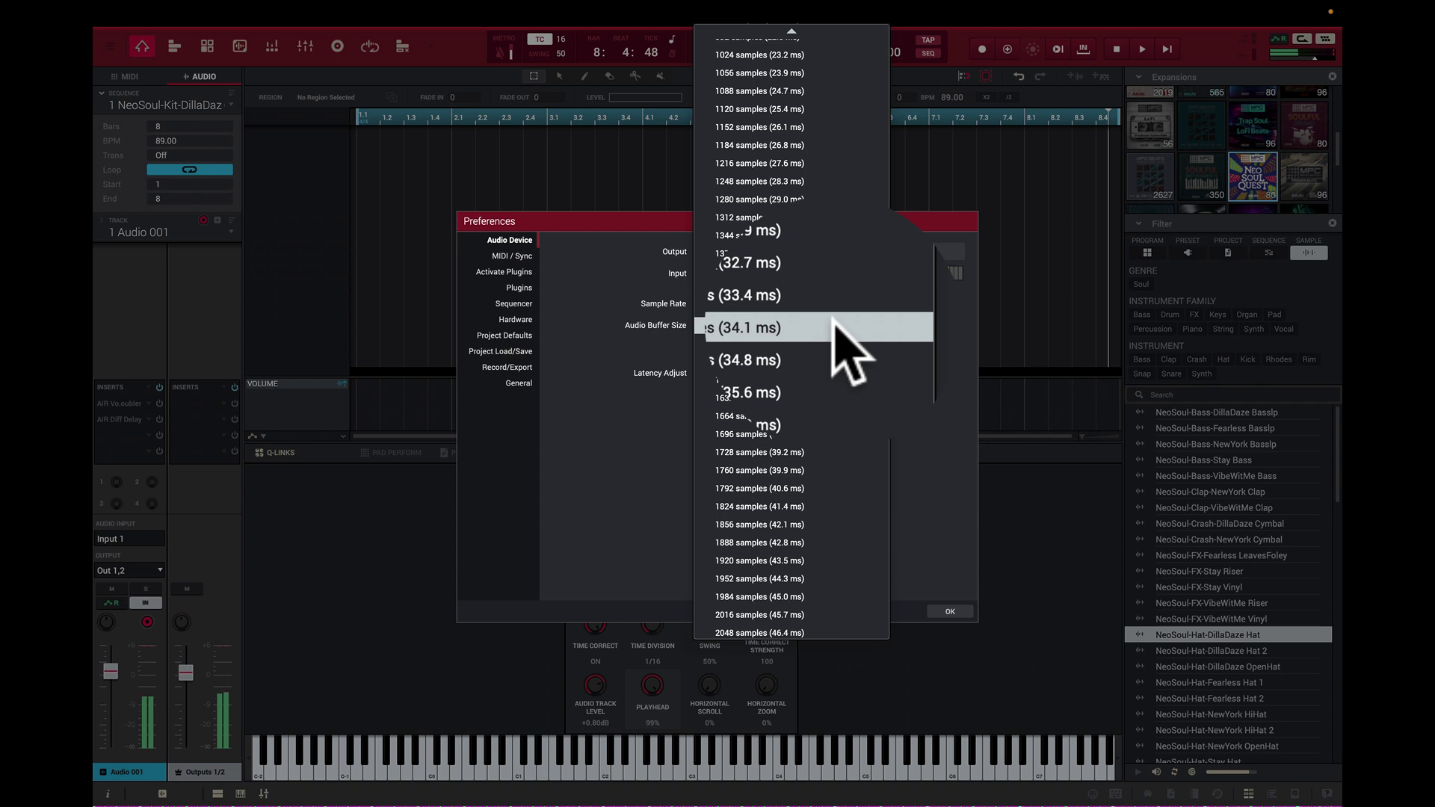
scroll(737, 150, up, 10)
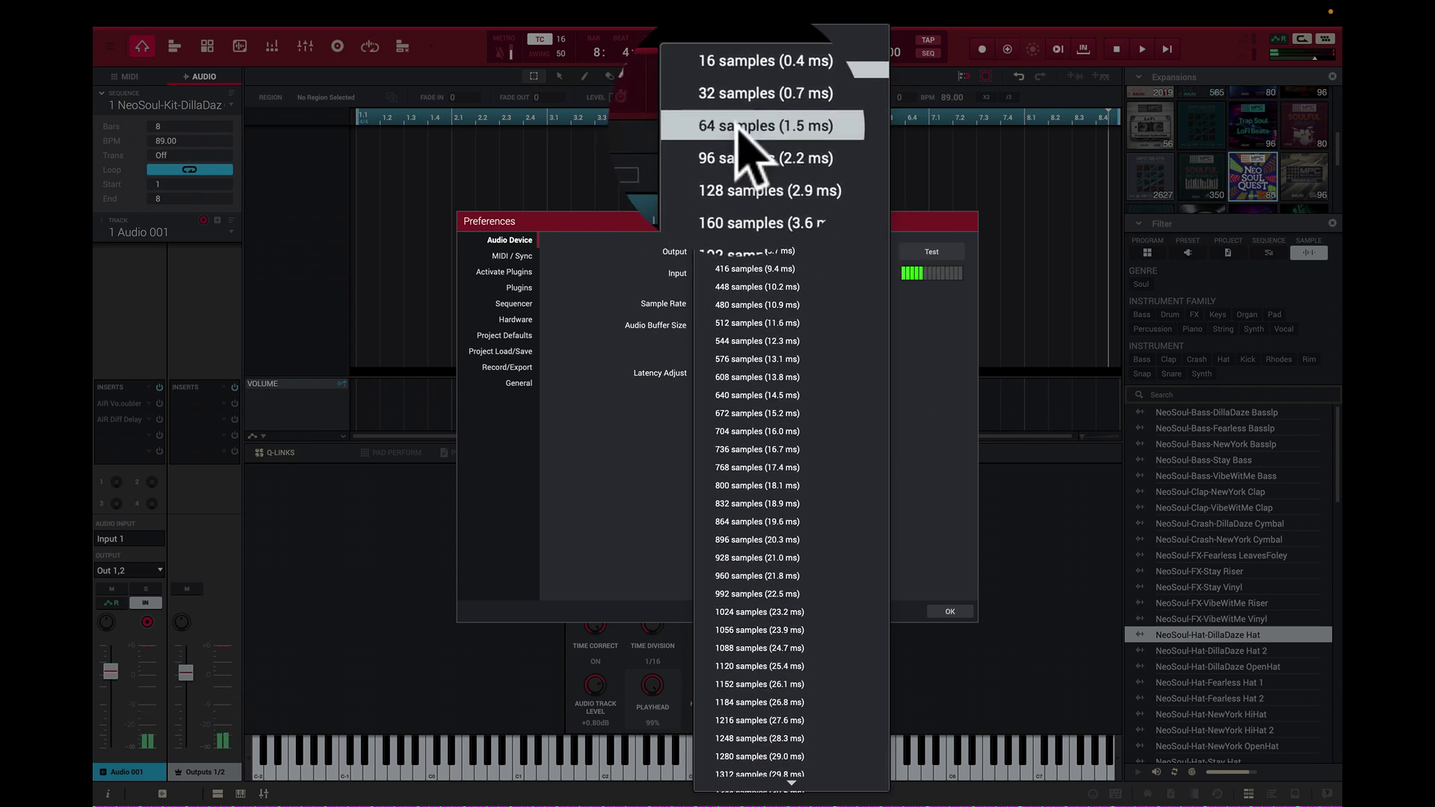
click(736, 125)
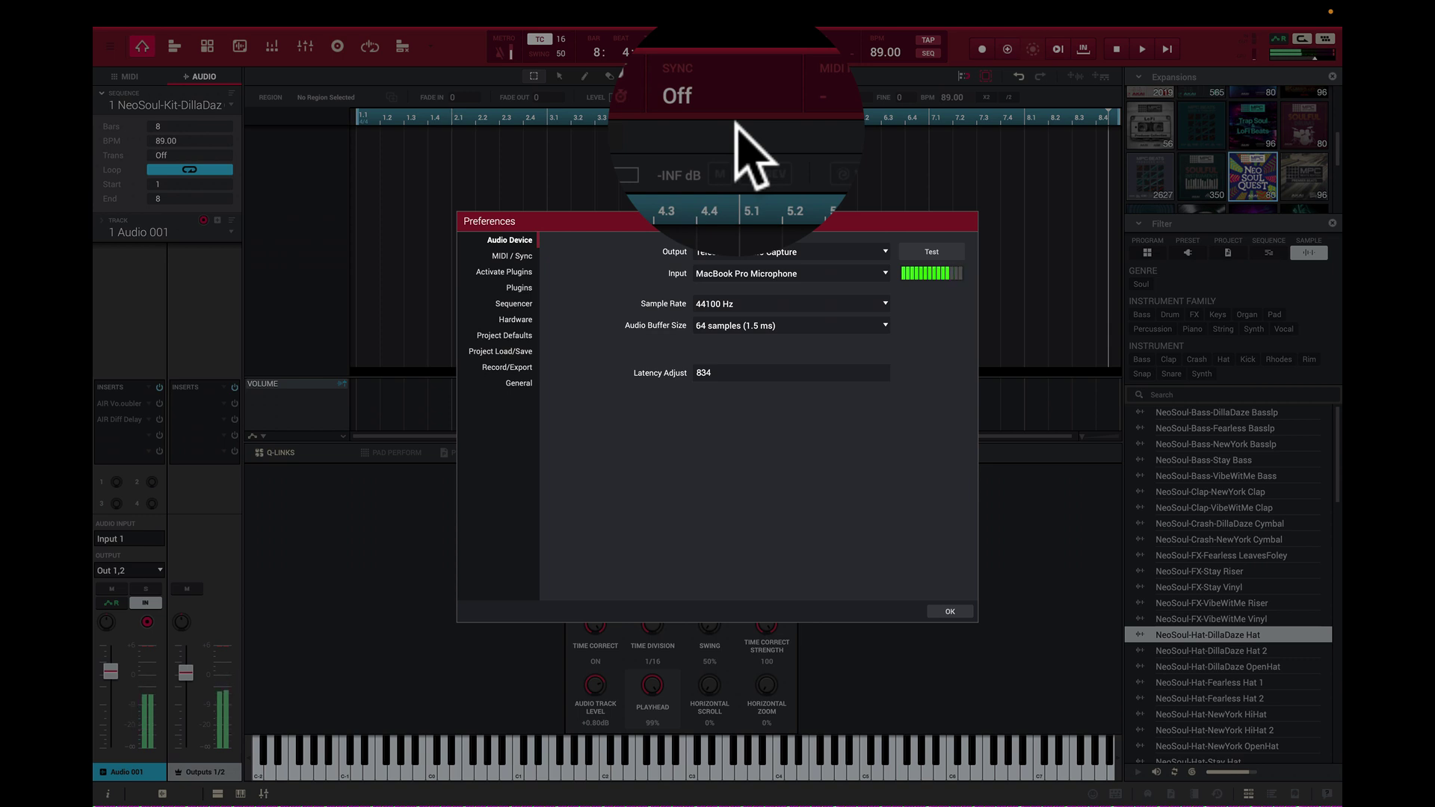
click(885, 325)
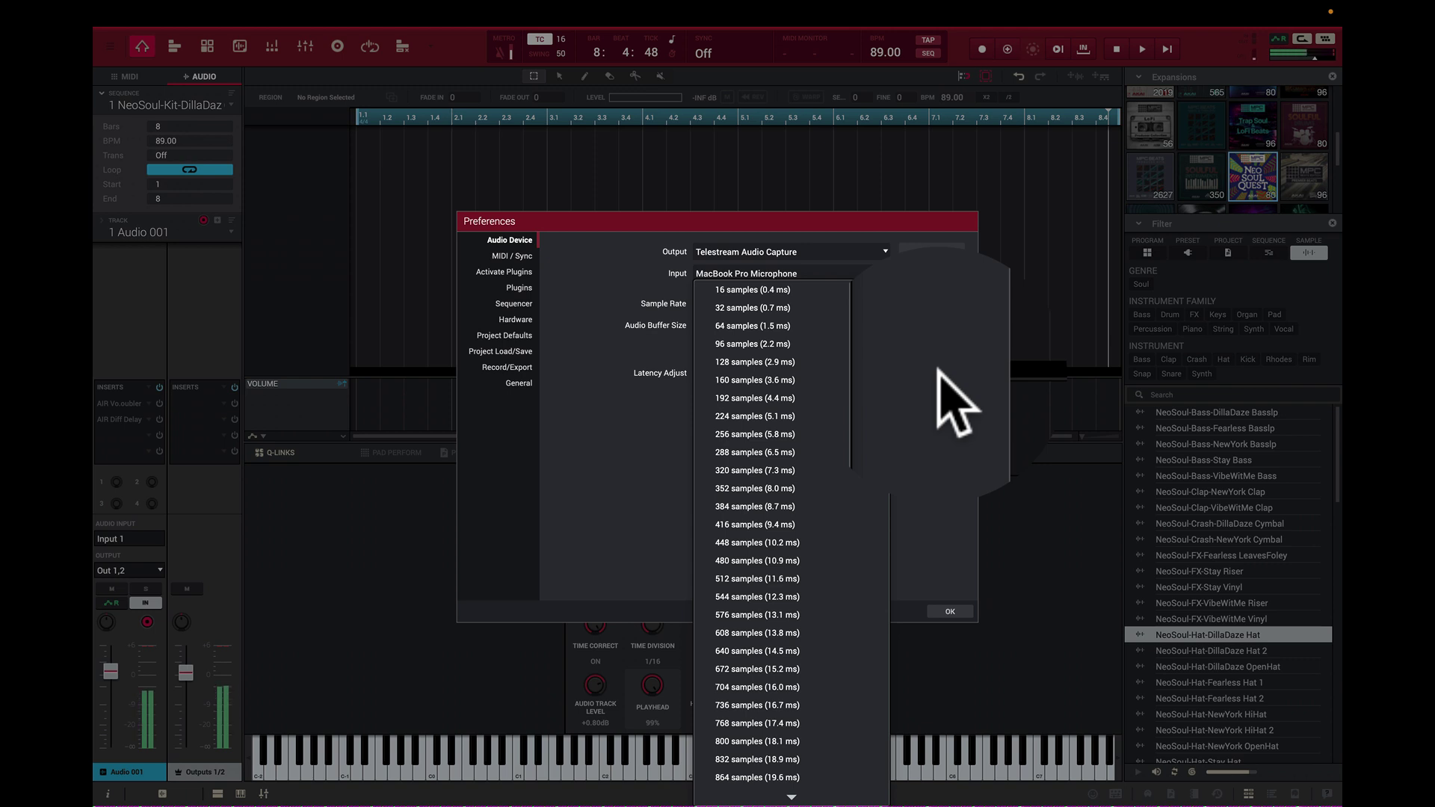
click(820, 327)
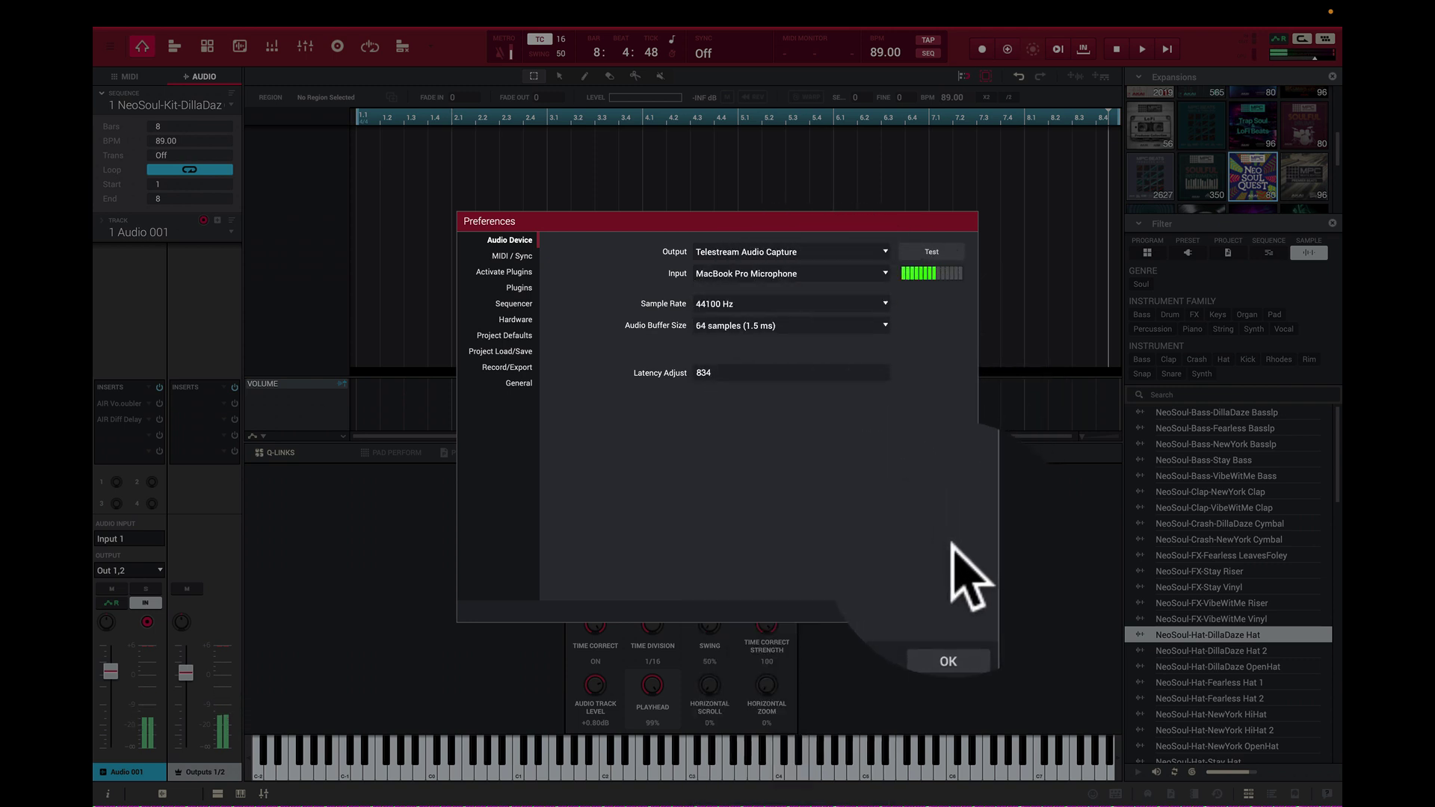
click(885, 325)
click(876, 308)
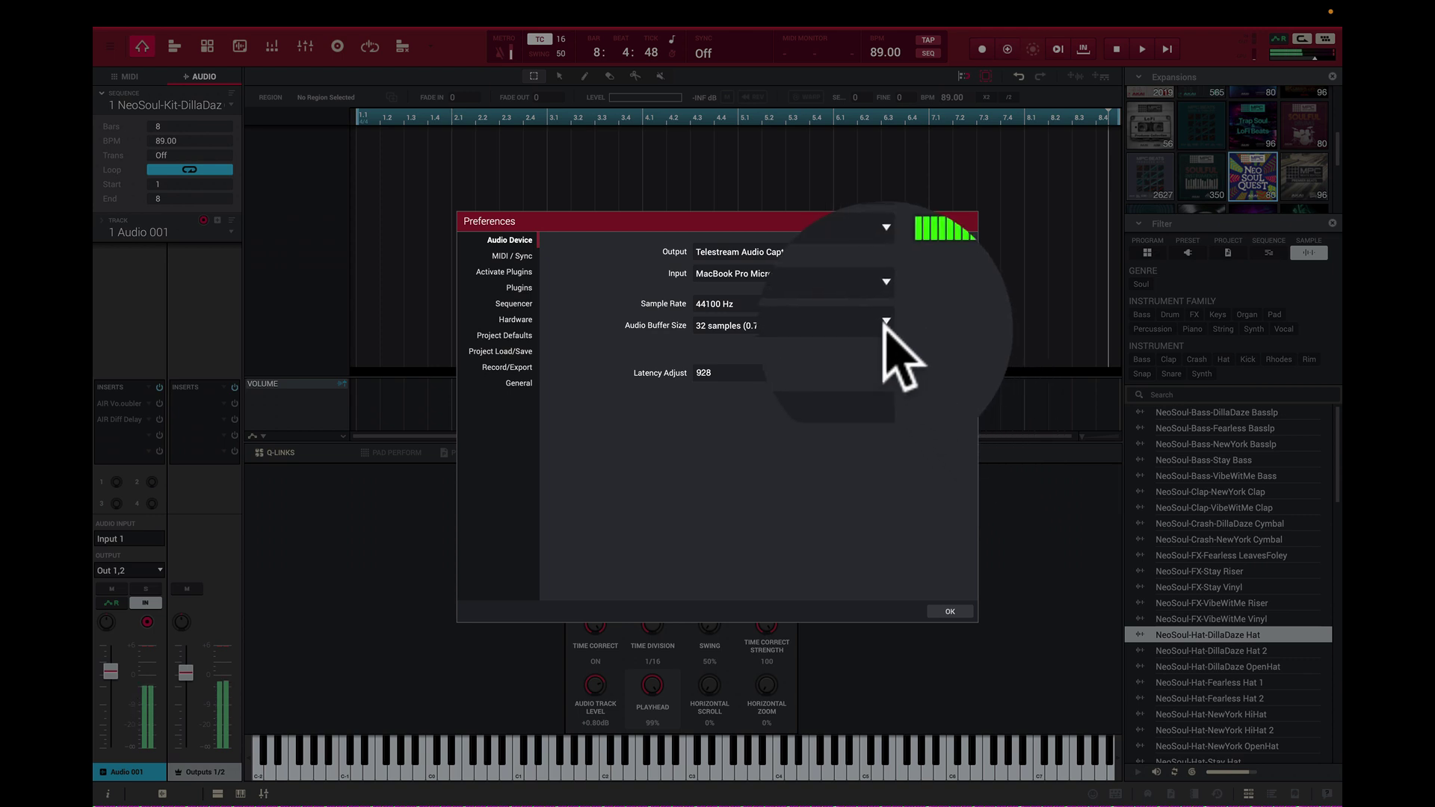
click(886, 323)
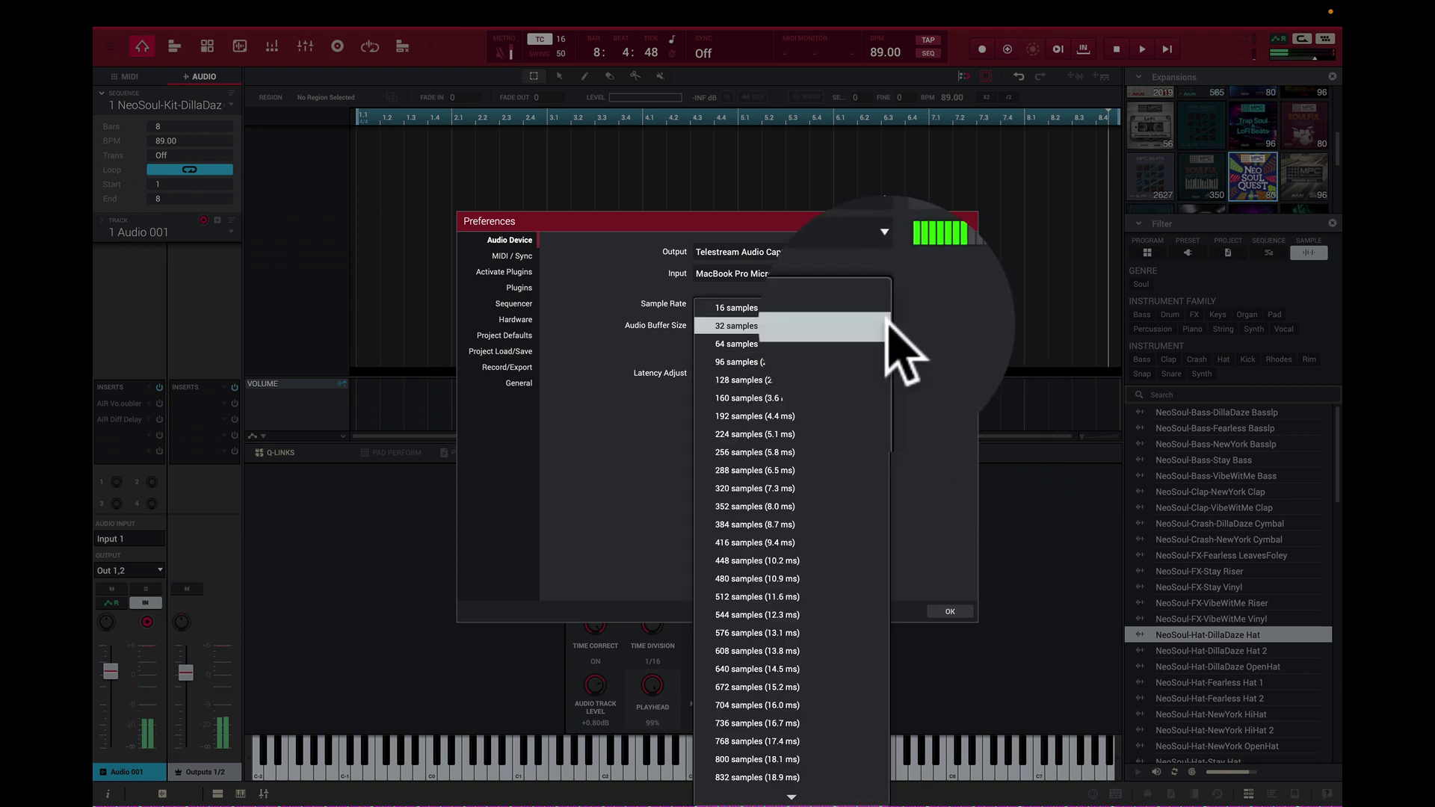
click(888, 344)
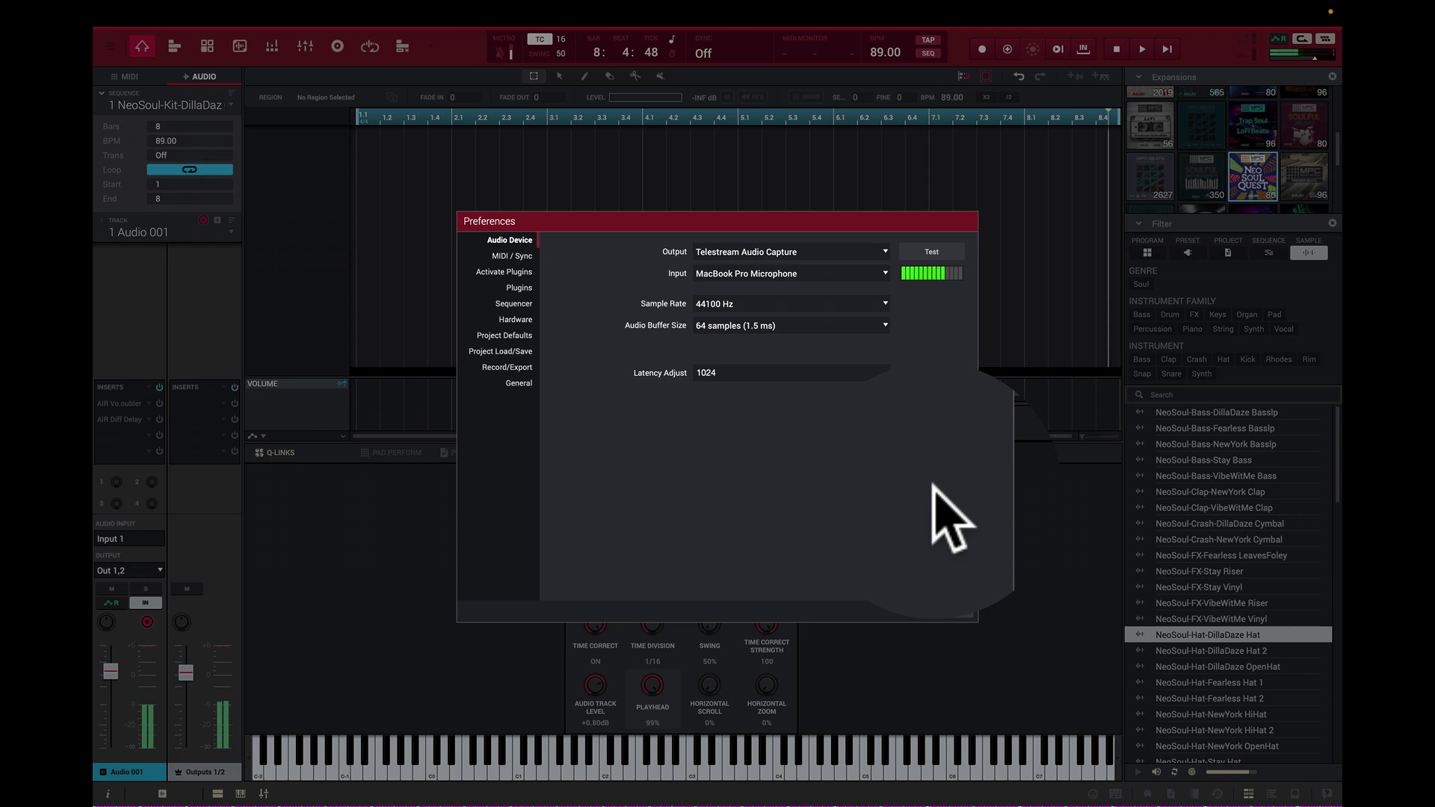
click(946, 613)
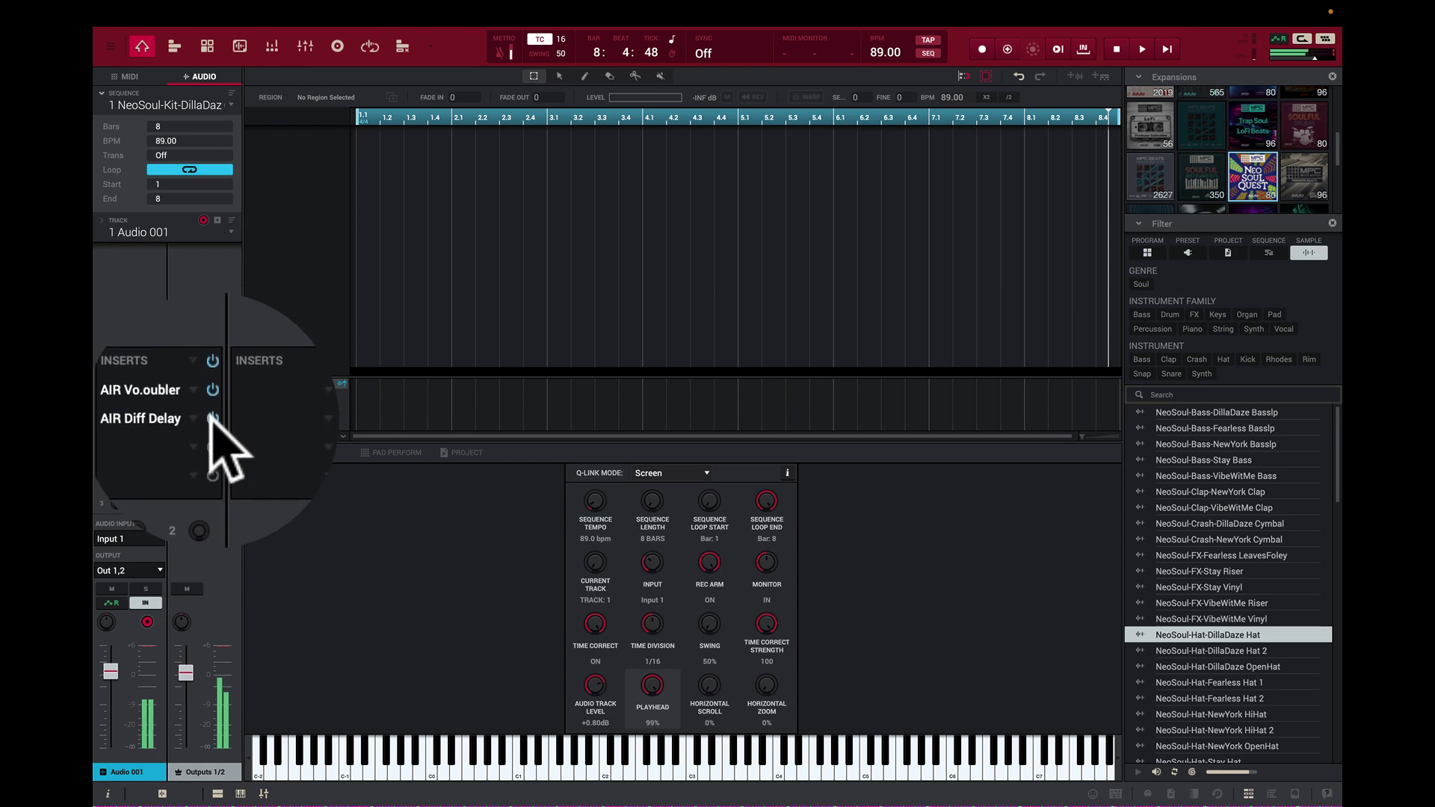
- Bypass the AIR Diff Delay and AIR Vocal Doubler inserts on Audio 001
click(213, 419)
click(212, 396)
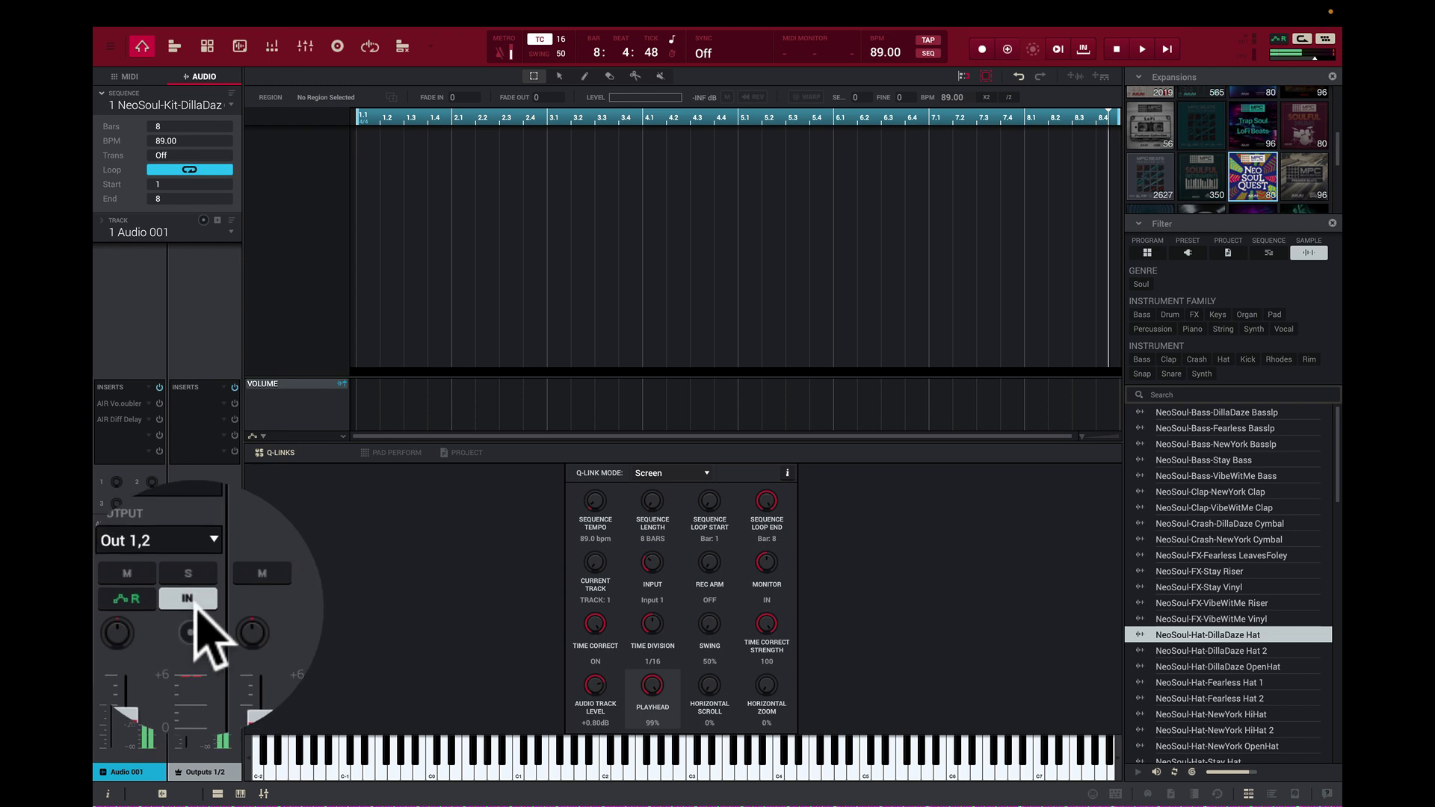
- Switch Audio 001 input monitoring to Auto and record-arm the track
click(191, 601)
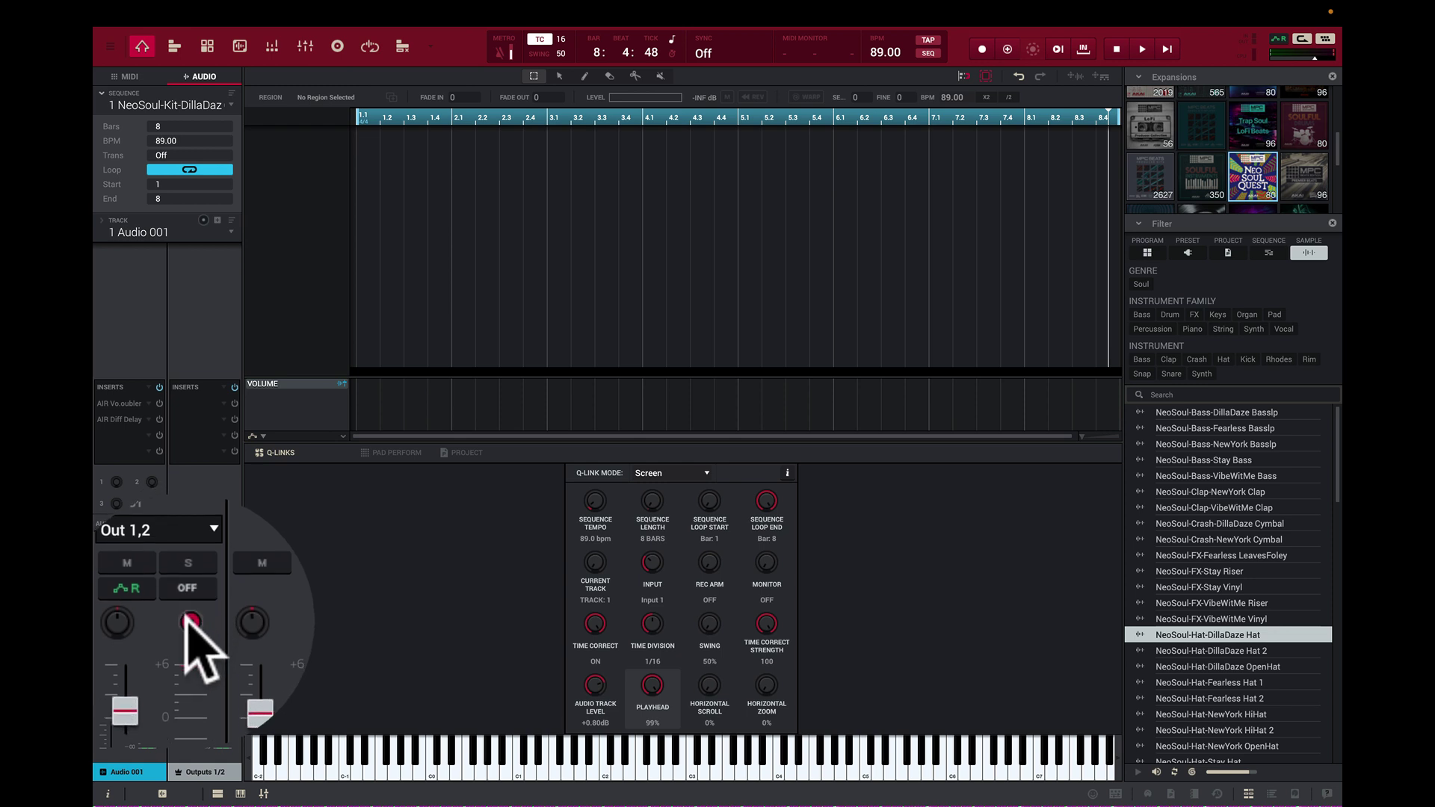
click(188, 621)
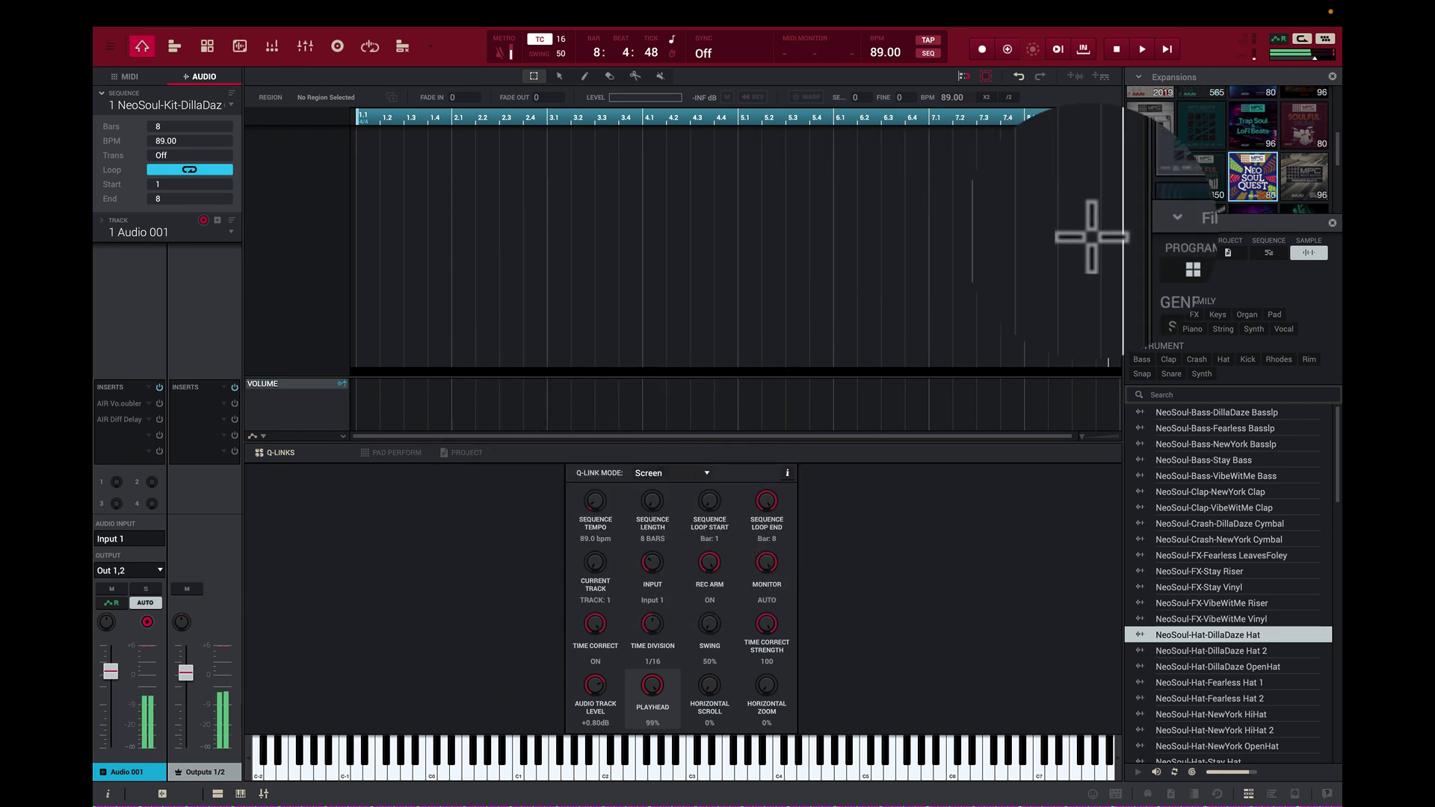
- Stop playback, turn the Playhead knob to 0% at bar 1, and adjust horizontal zoom
key(space)
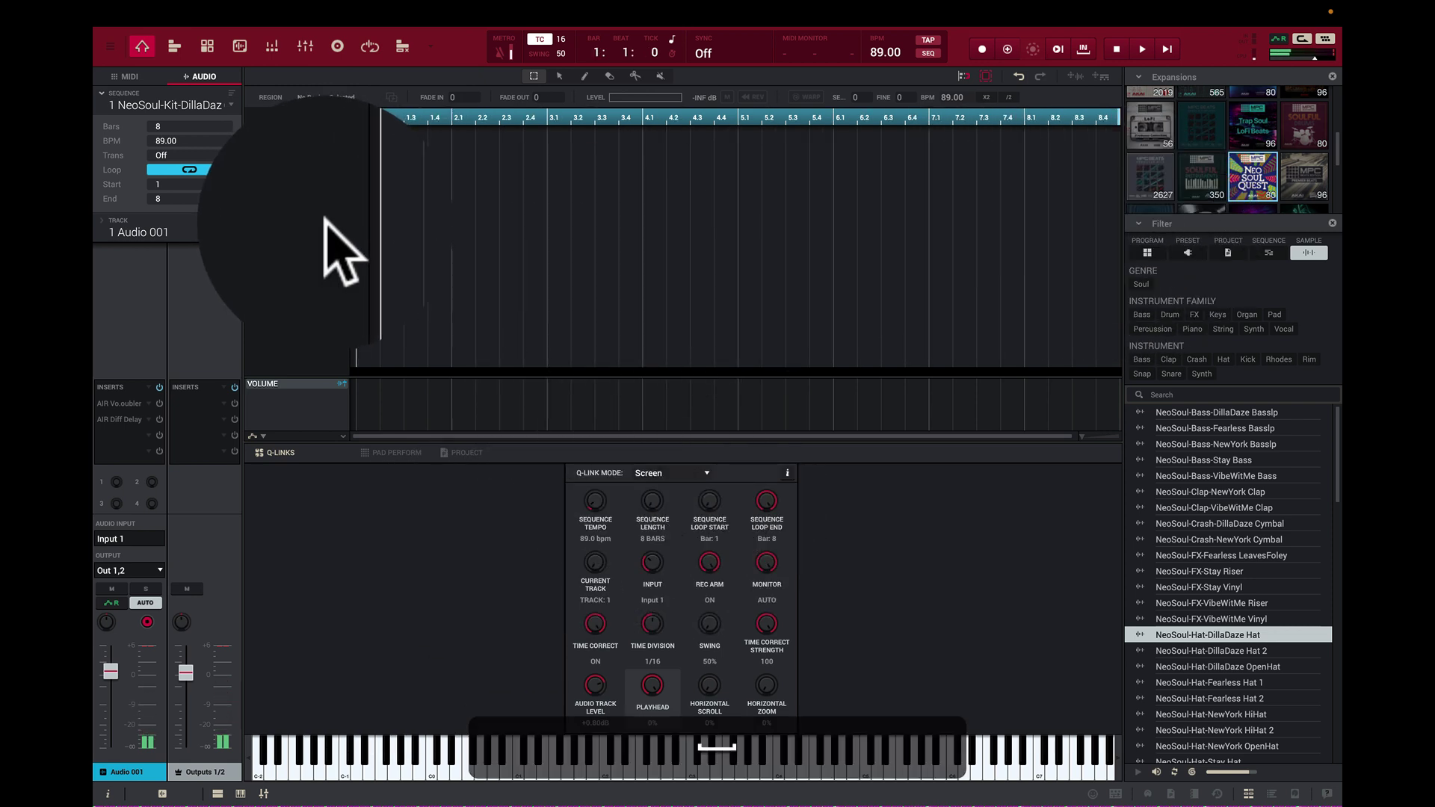
key(space)
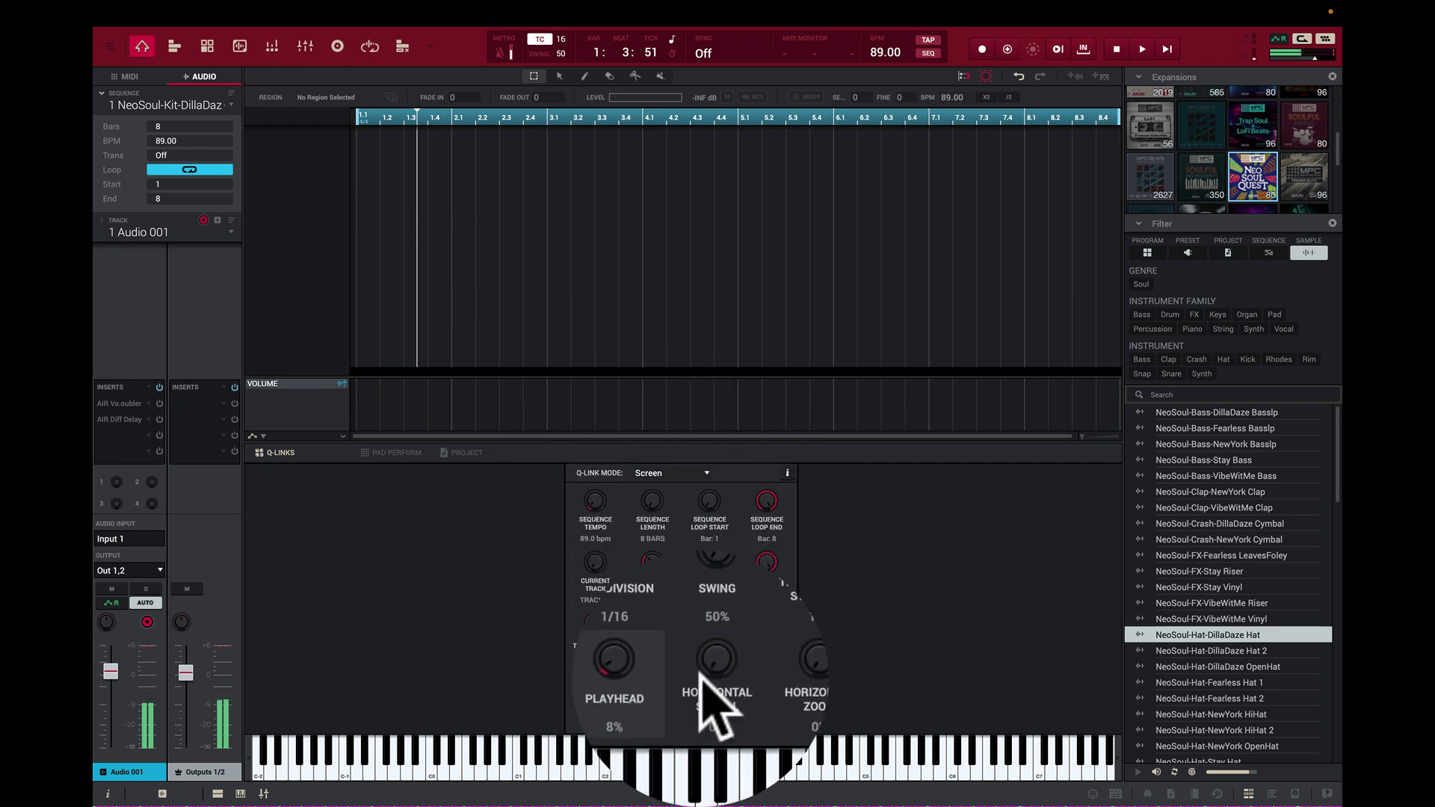
drag(650, 695, 651, 717)
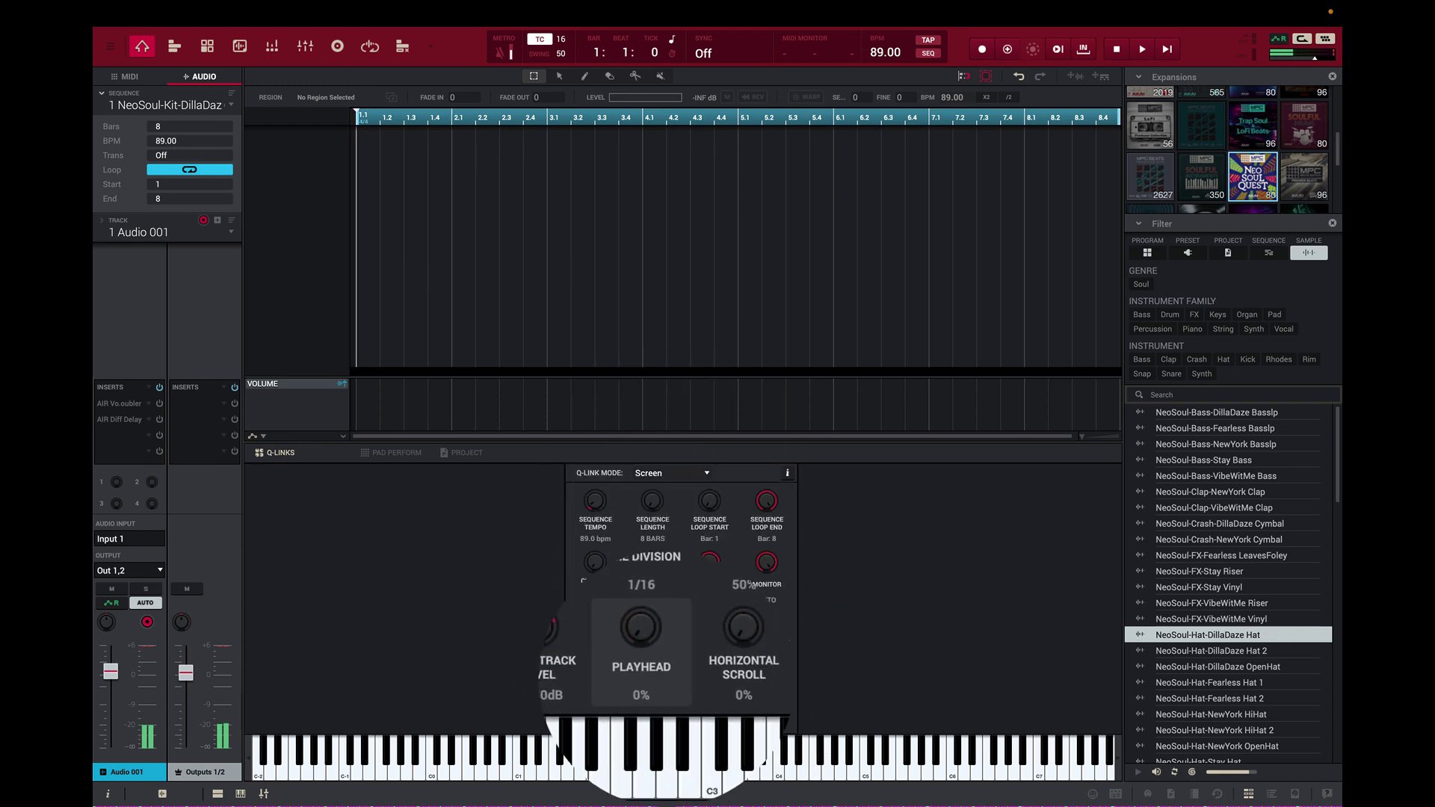
mouse_move(763, 673)
mouse_down()
mouse_move(756, 621)
mouse_move(770, 664)
mouse_up()
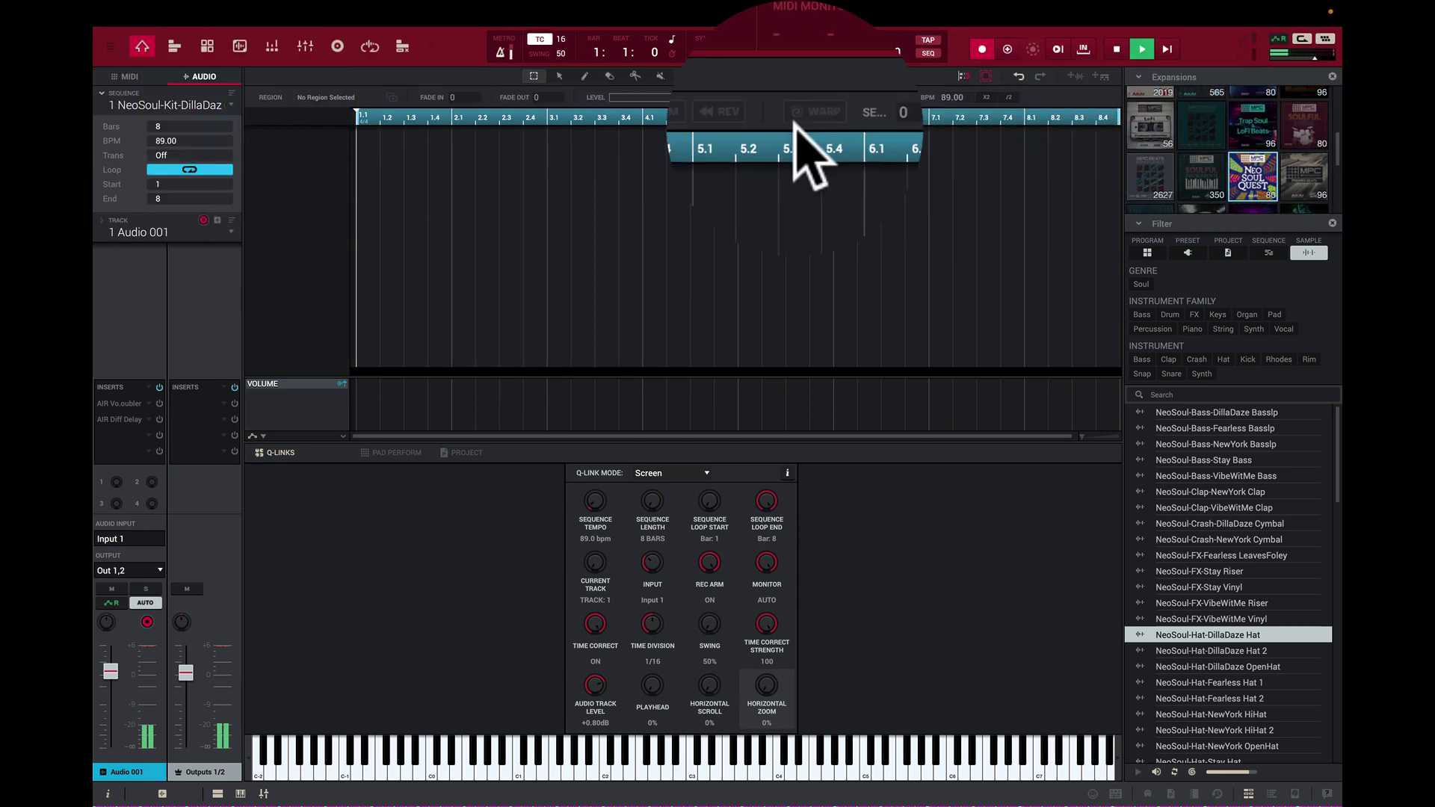
- Set Tools > Metronome > Count-In to Record, then start the sequence
click(246, 25)
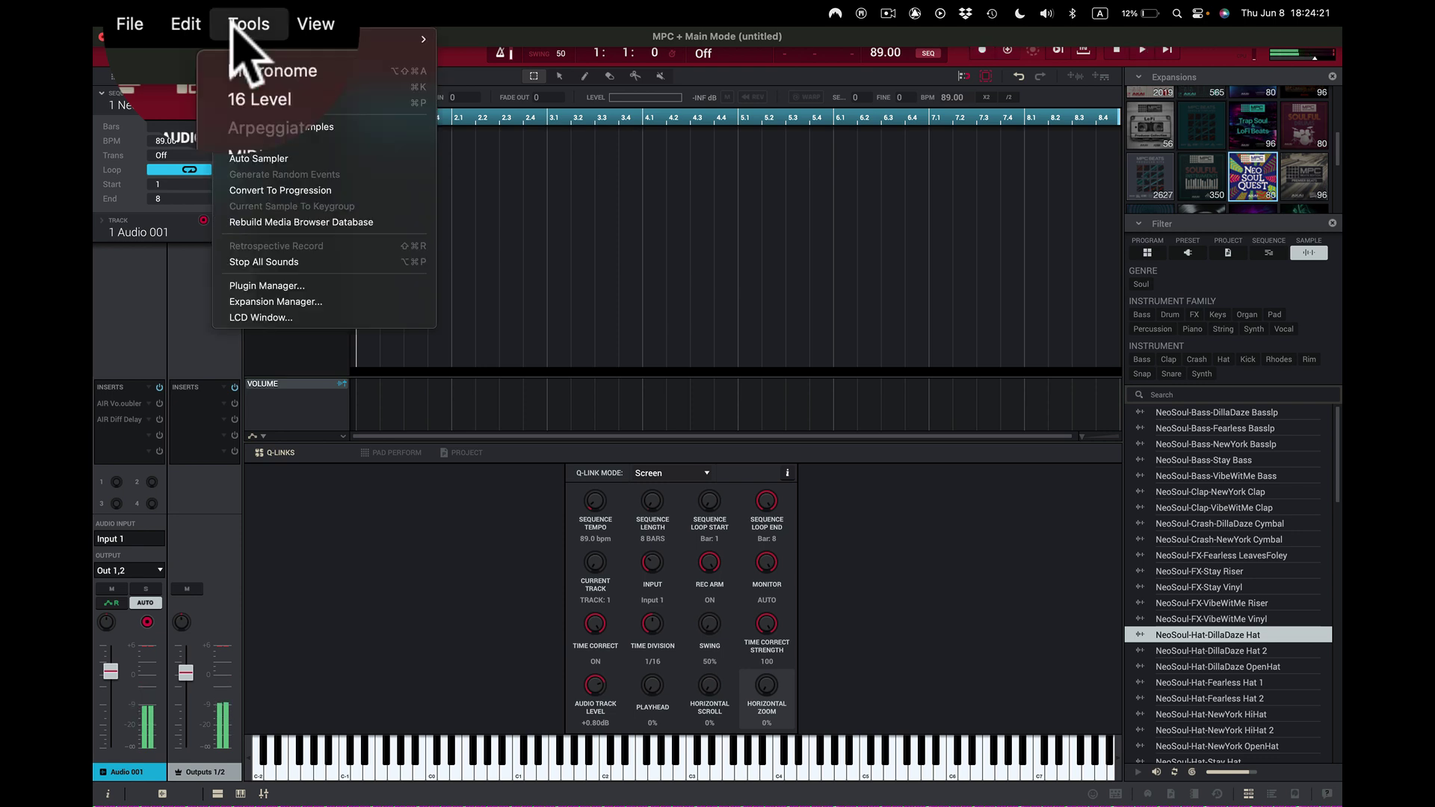
mouse_move(233, 71)
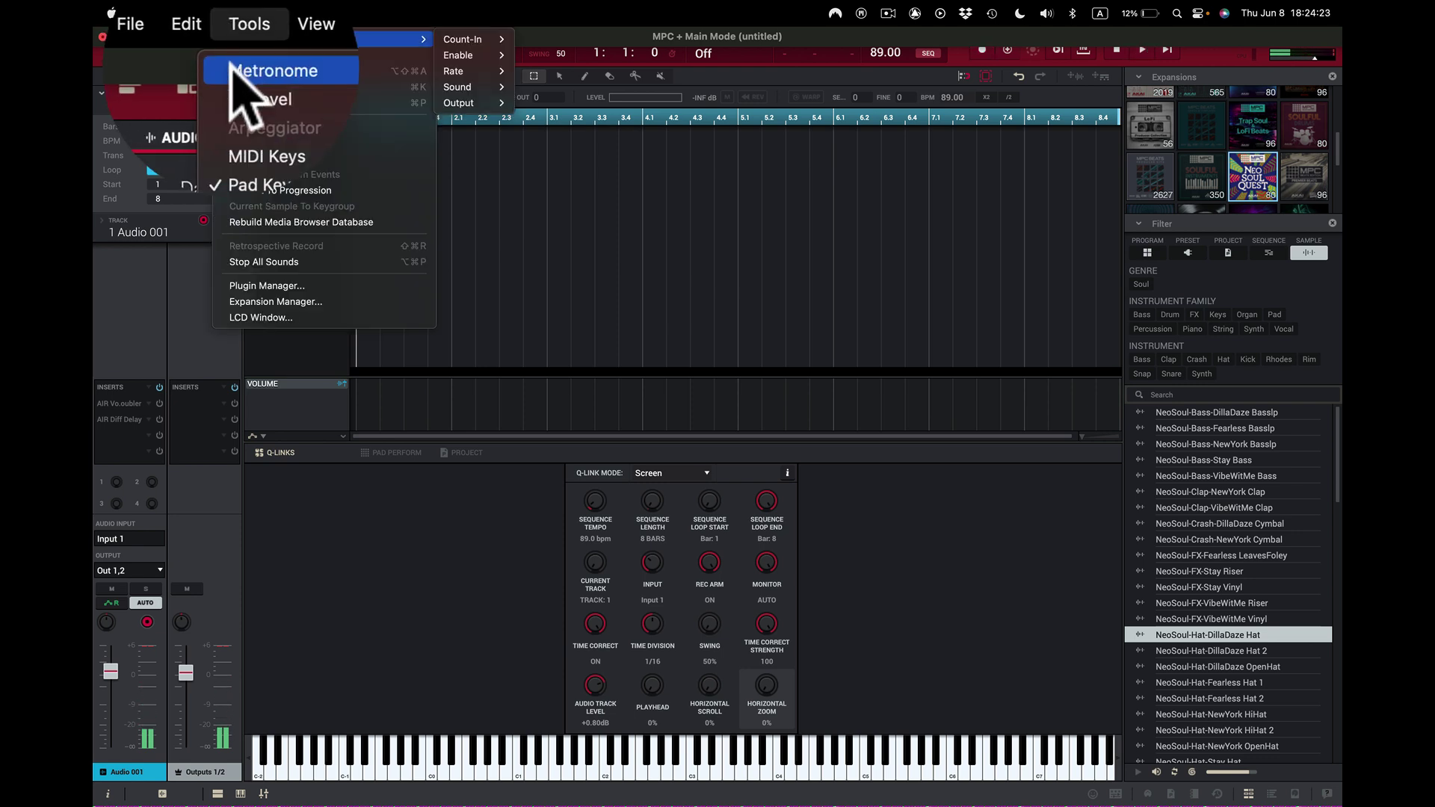
mouse_move(479, 39)
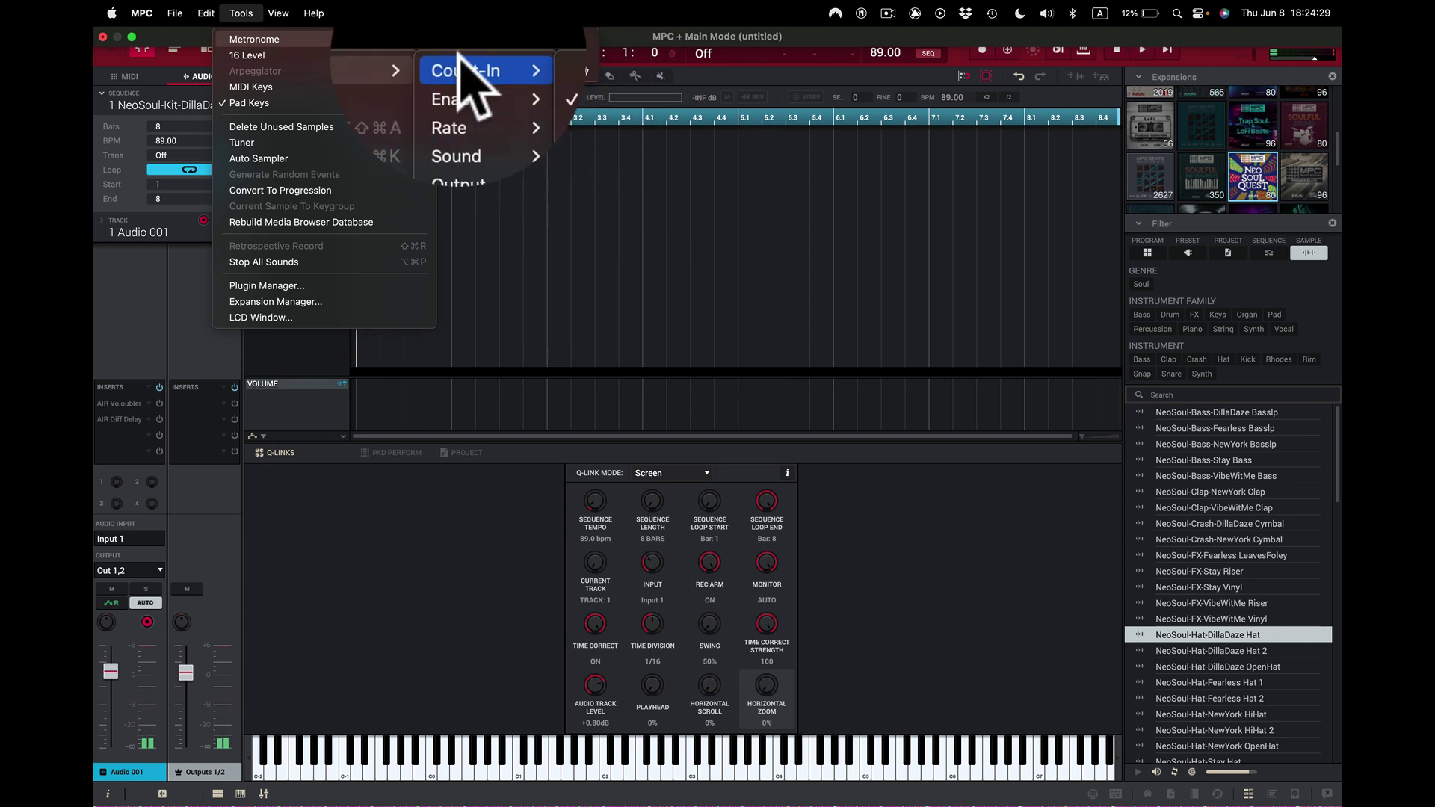
click(390, 32)
key(space)
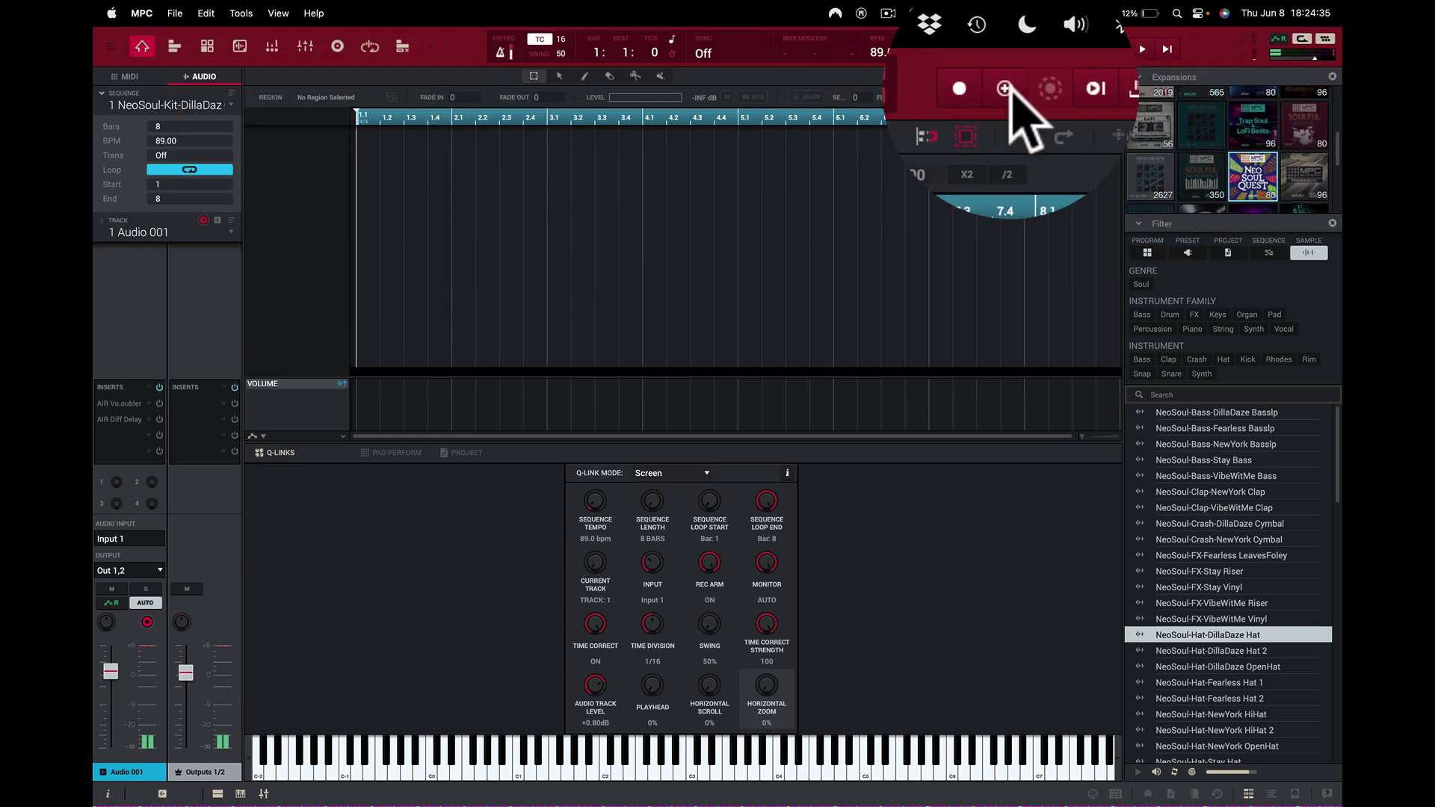
- Record the 8-bar vocal take, lower the Audio 001 fader, re-enable Diff Delay, bypass the Doubler
click(1142, 49)
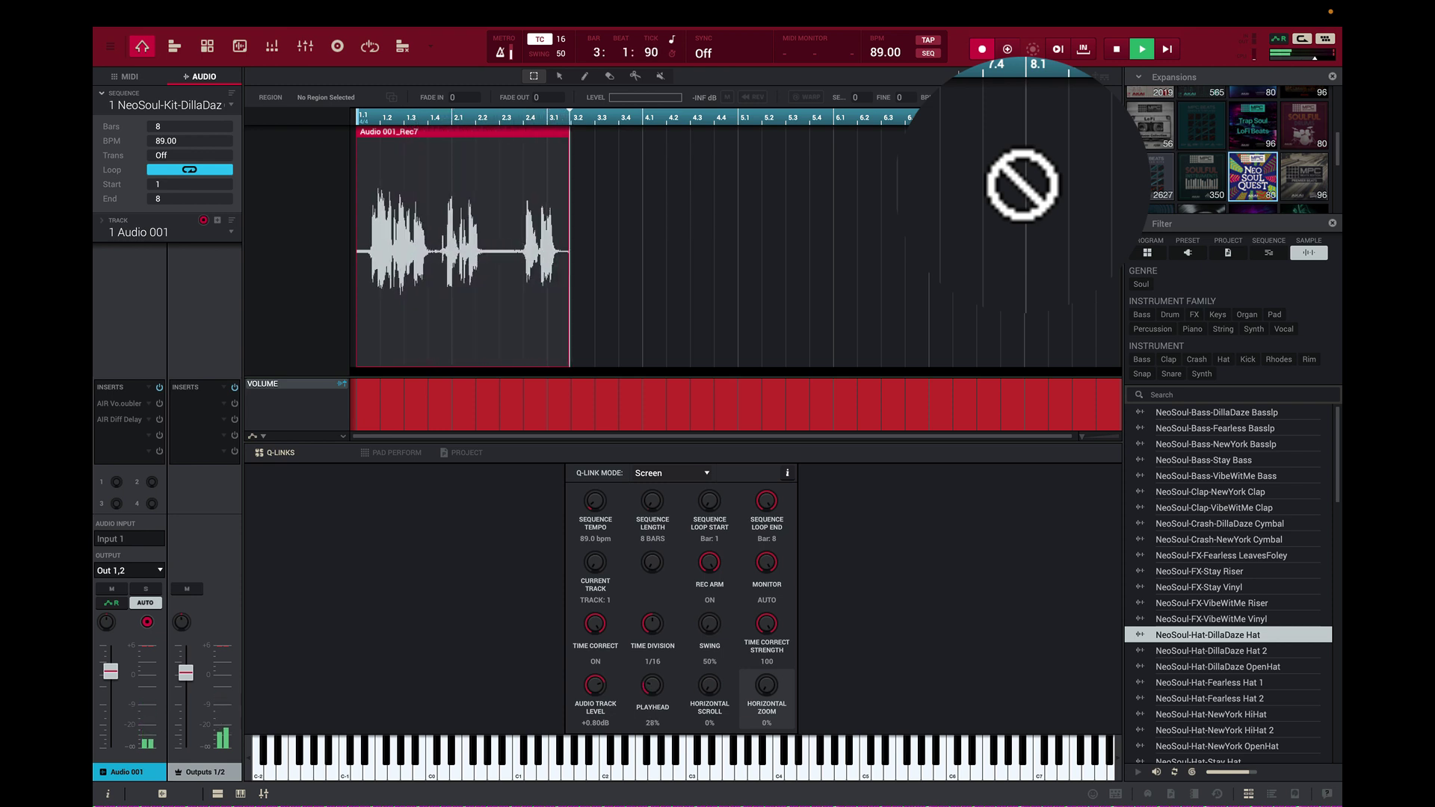
mouse_move(111, 671)
mouse_down()
mouse_move(110, 699)
mouse_move(117, 677)
mouse_up()
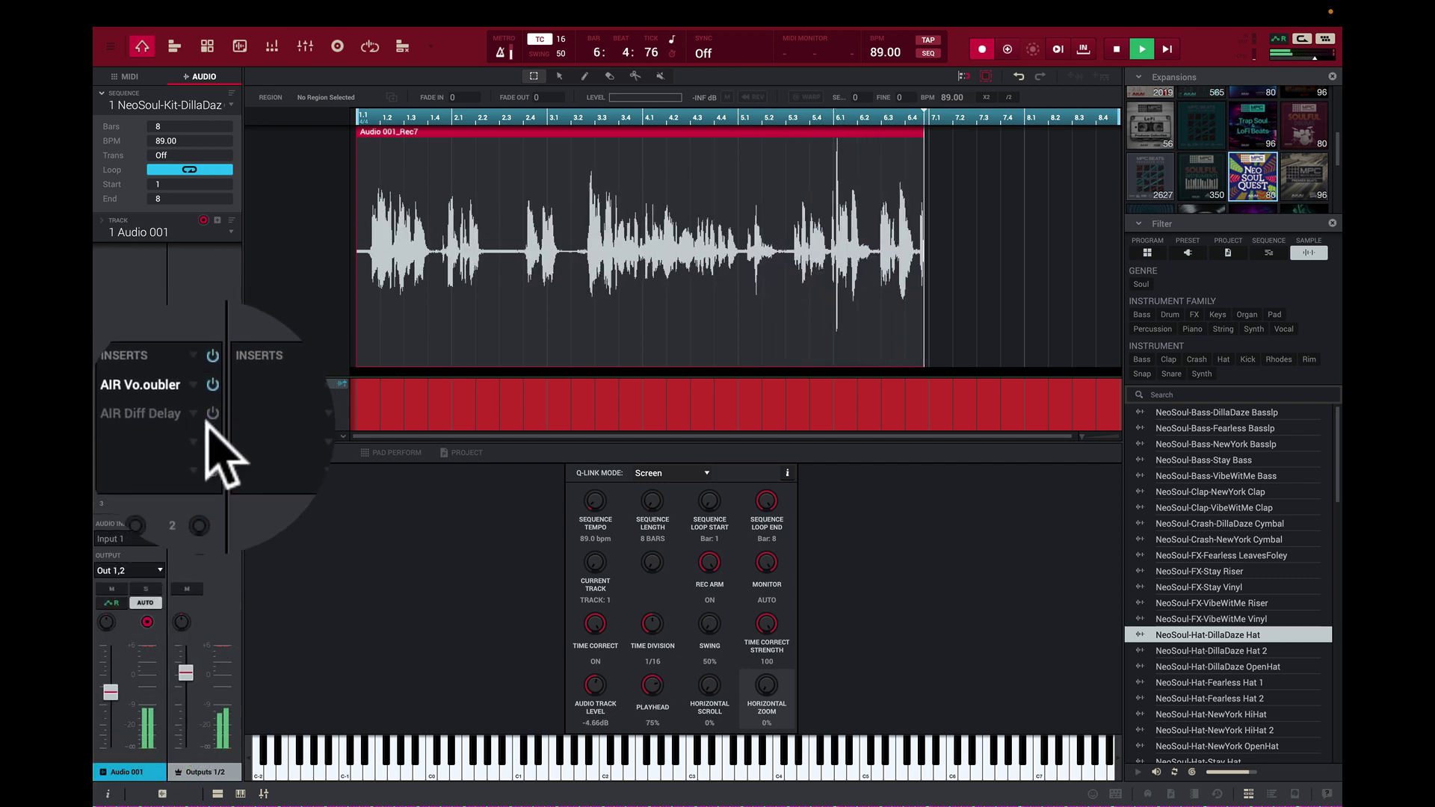
click(212, 415)
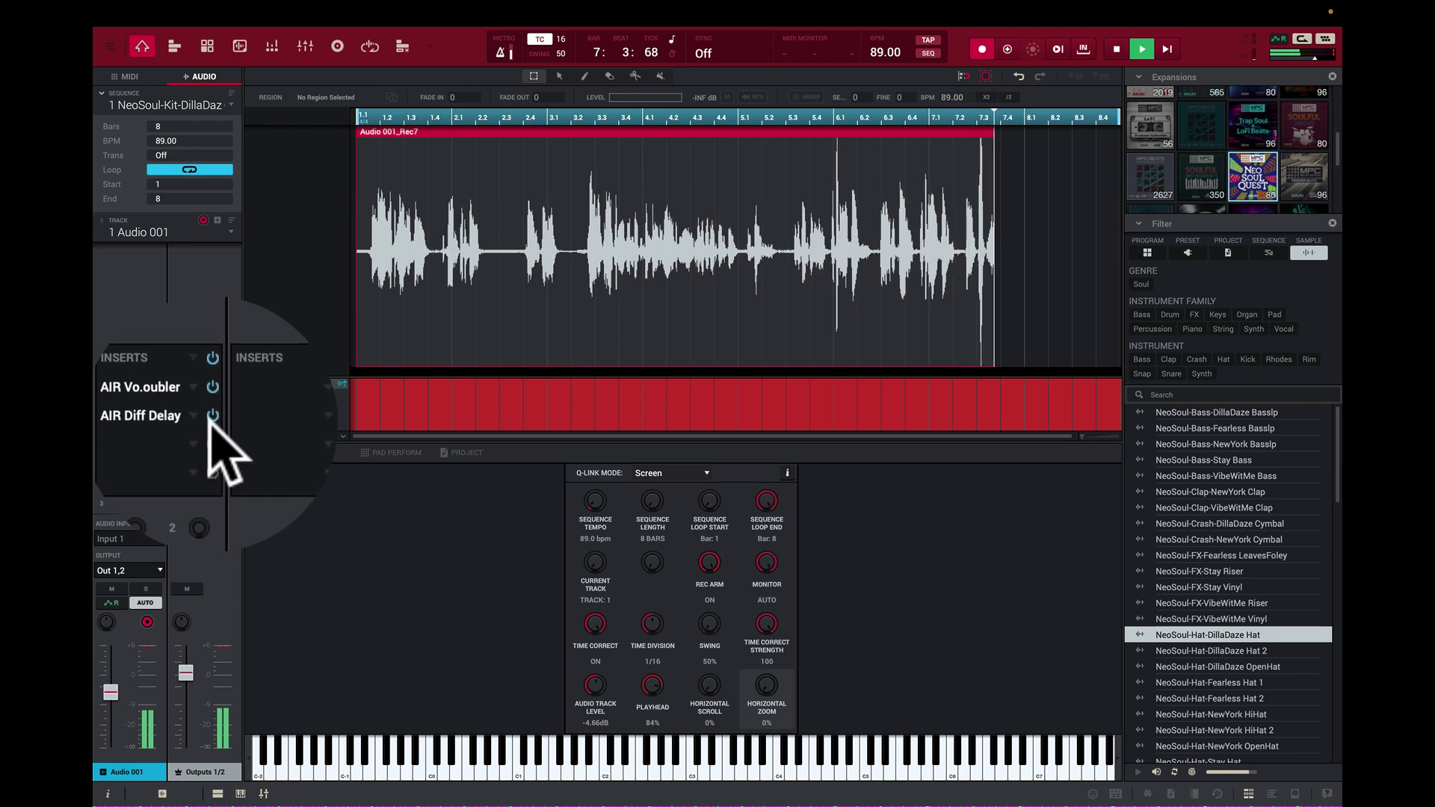
click(213, 395)
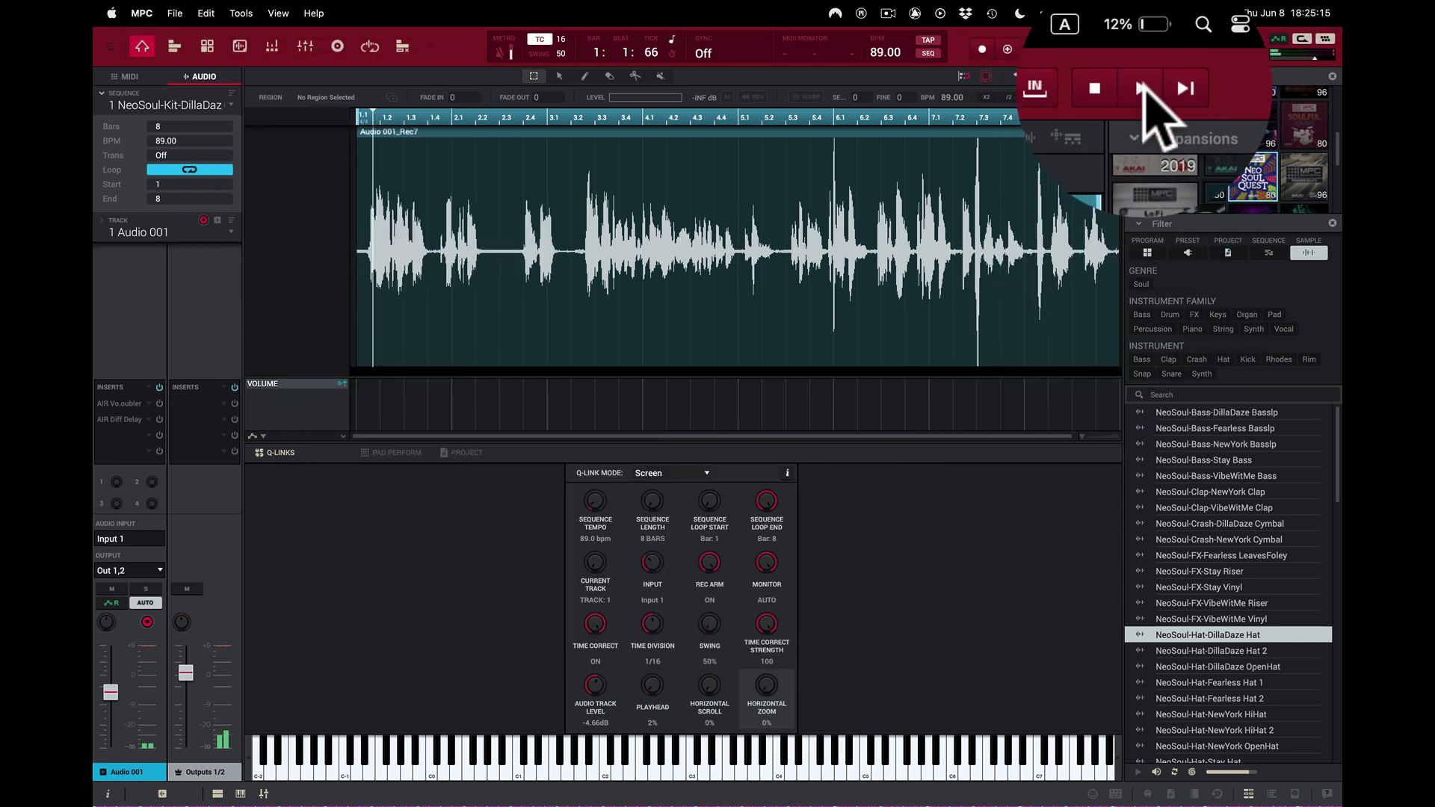
- Play the sequence so the vocal take Audio 001_Rec7 sounds over the beat
click(1141, 48)
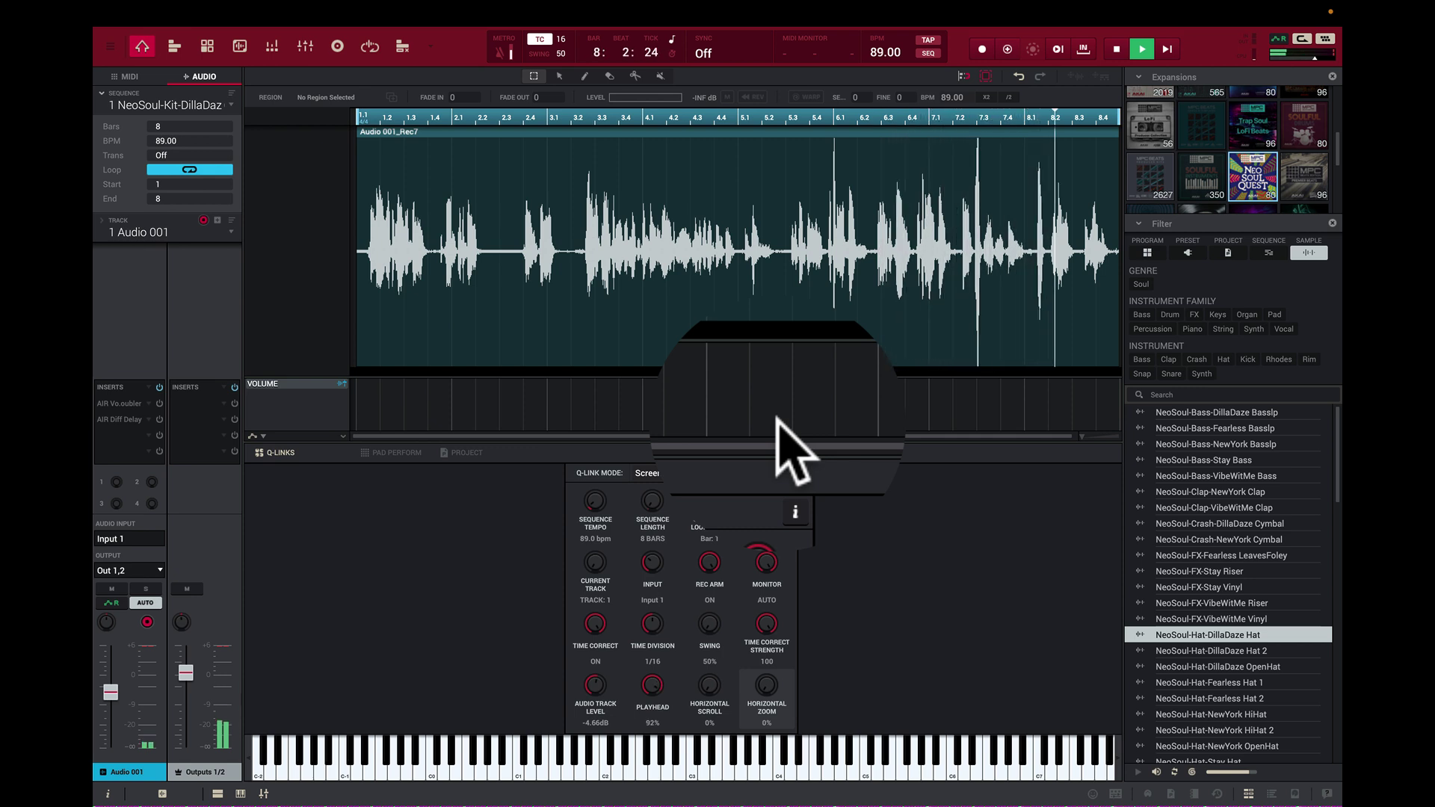
- Stop playback at the end of bar 8 and turn off record-arm on Audio 001
key(space)
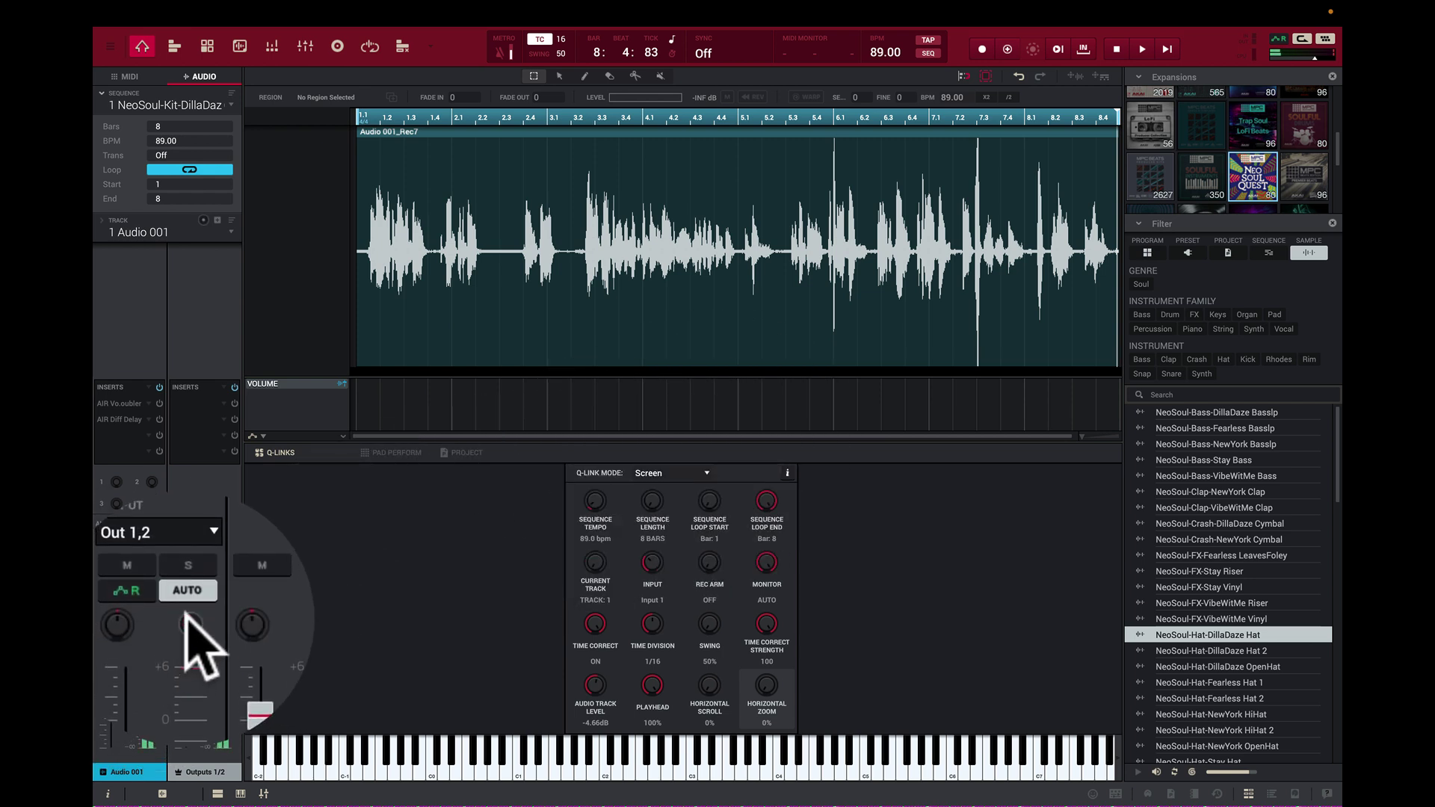
click(191, 607)
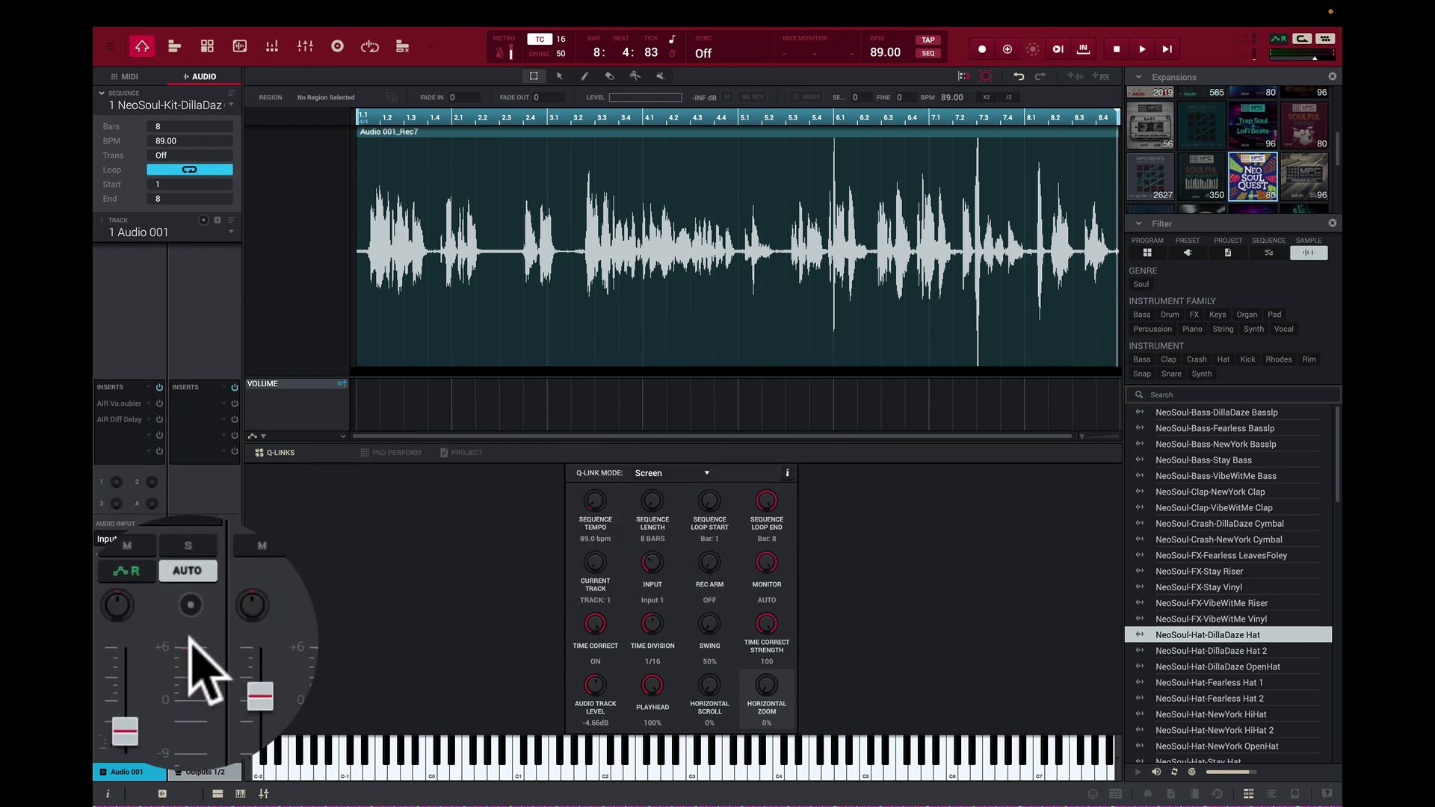